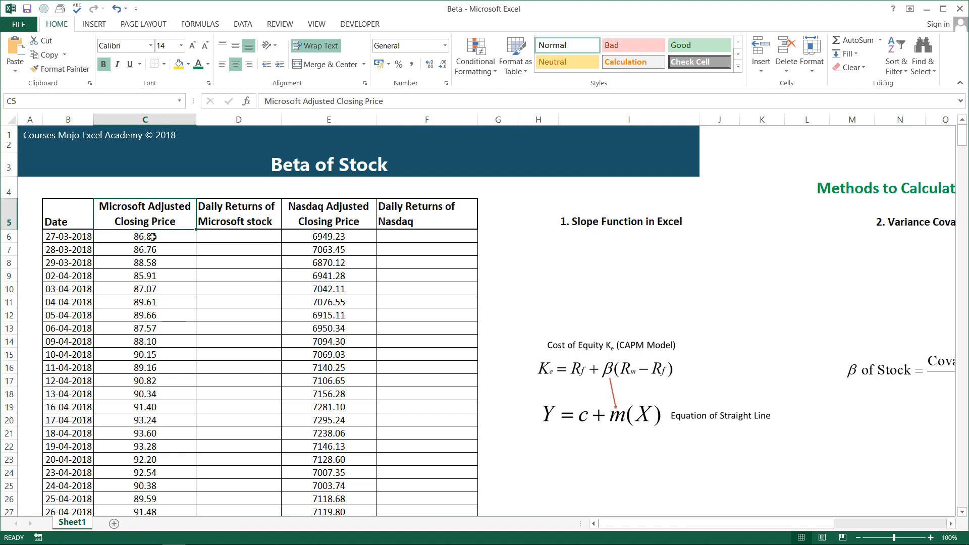
Examine the full columns of Microsoft and Nasdaq adjusted closing prices, from the first date to the last
click(139, 237)
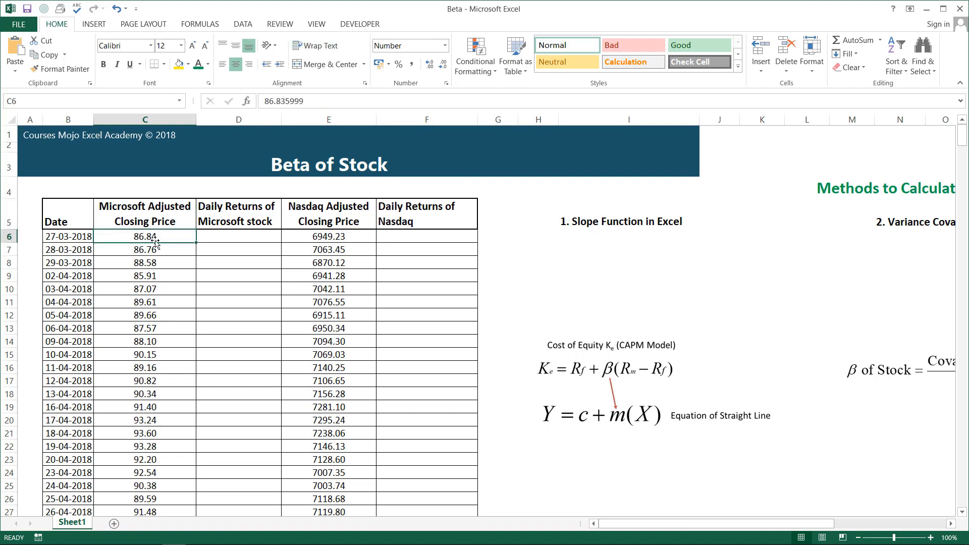
key(ctrl+shift+Down)
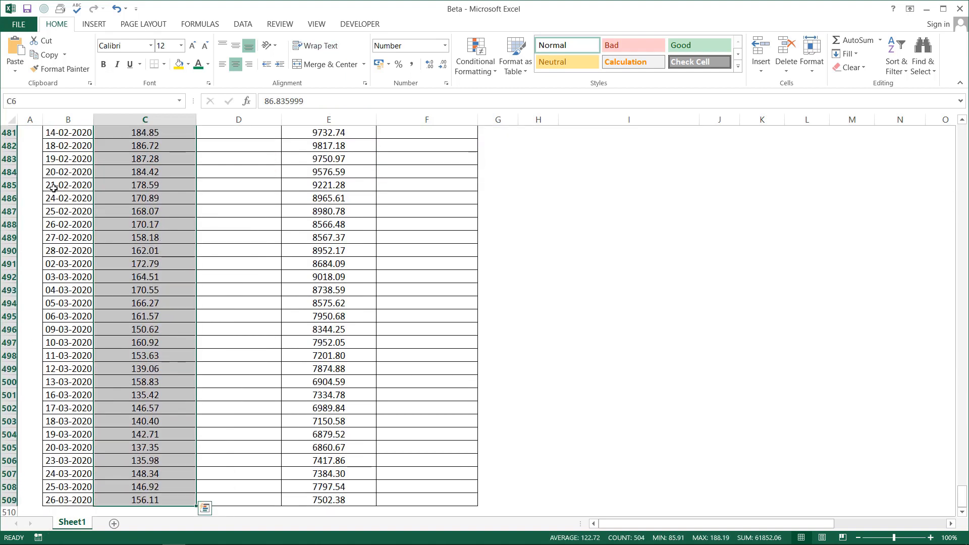
click(121, 267)
key(ctrl+Up)
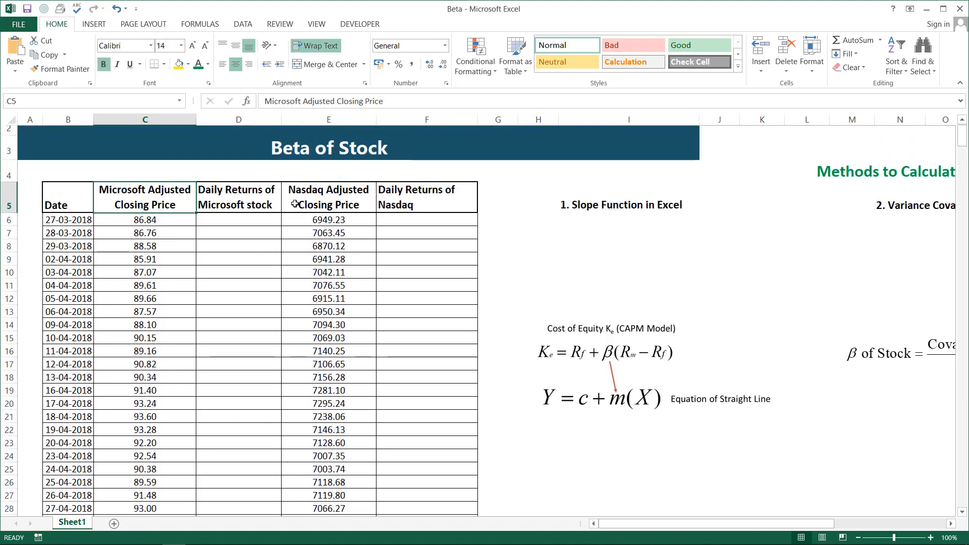
click(364, 215)
key(ctrl+shift+Down)
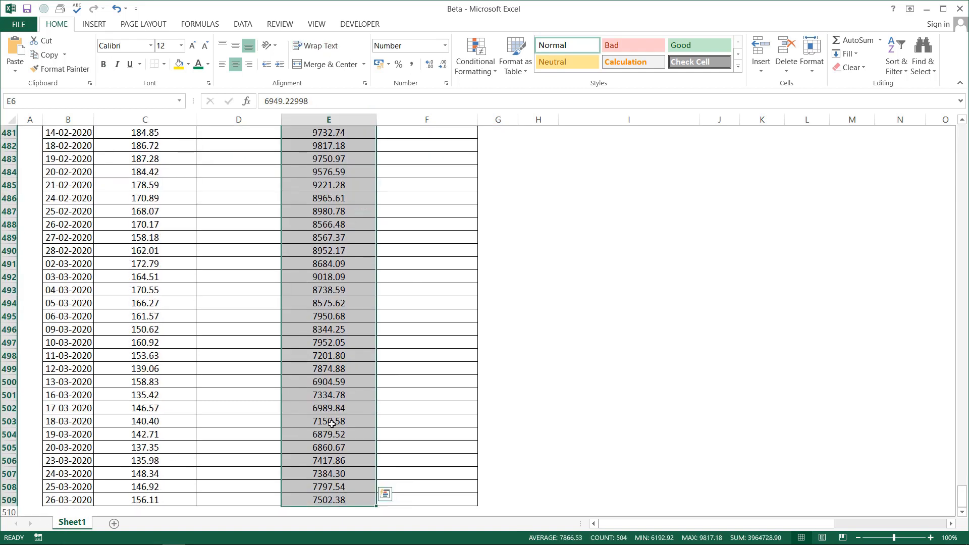
click(331, 423)
key(ctrl+Up)
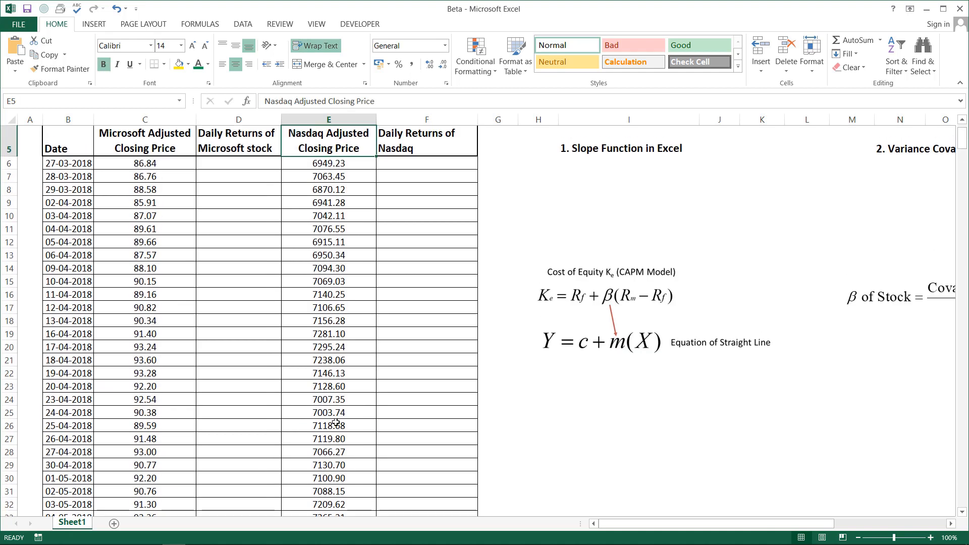
key(ctrl+Up)
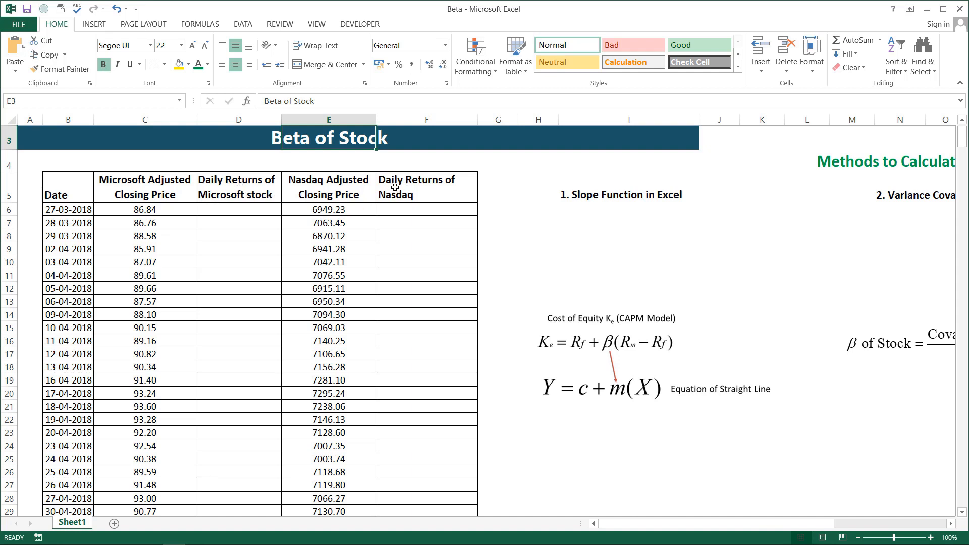
scroll(410, 231, up, 1)
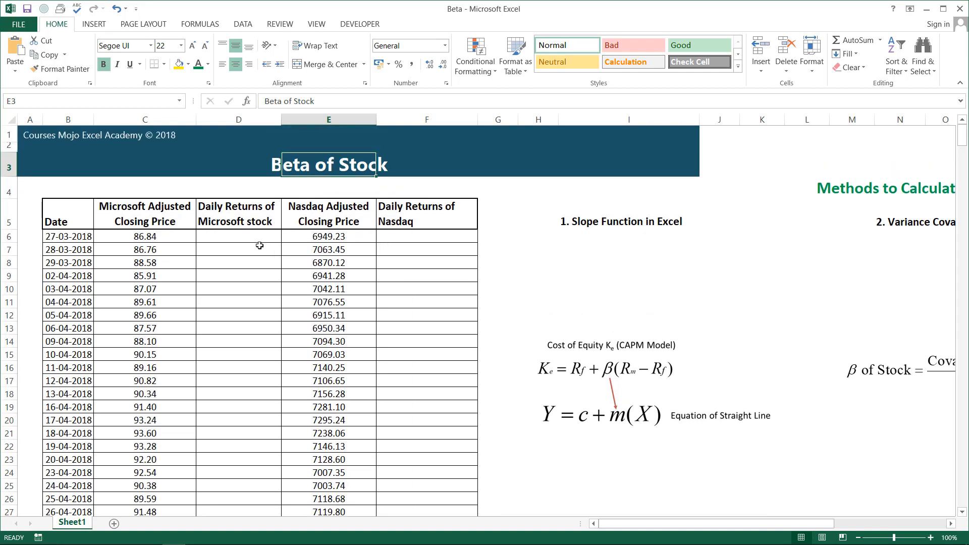
Calculate the Microsoft stock's daily returns with =(C7-C6)/C6 in D7 and fill the formula down the column
click(241, 239)
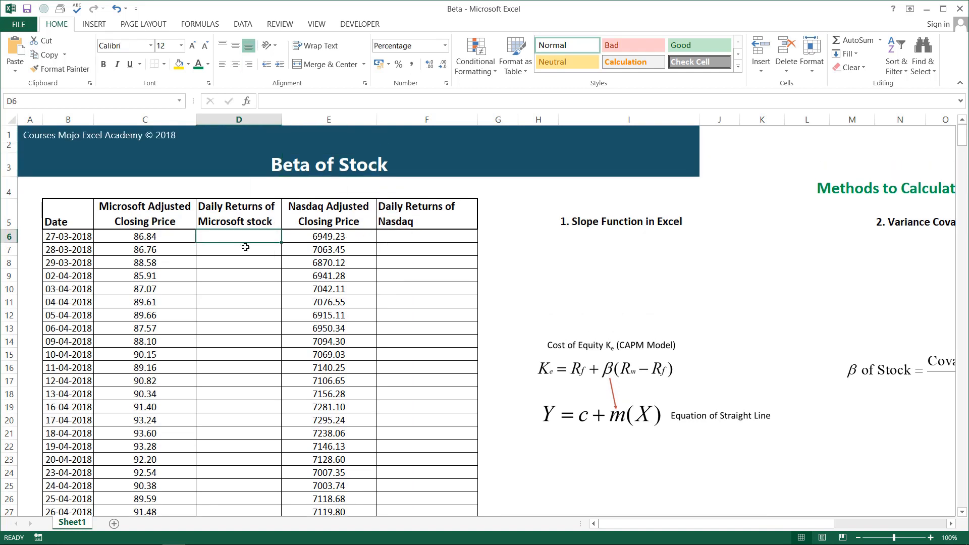
click(245, 248)
text(=)
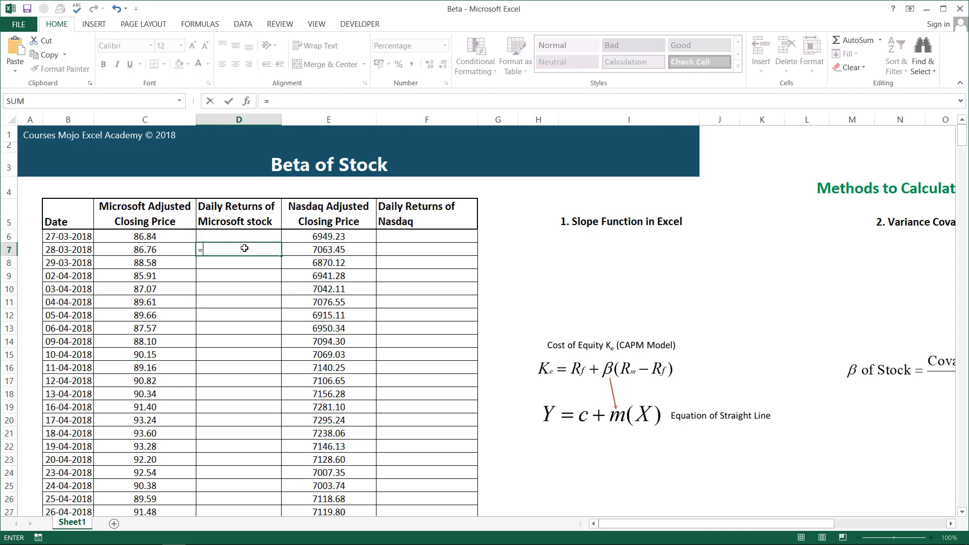
text(()
click(164, 248)
text(-)
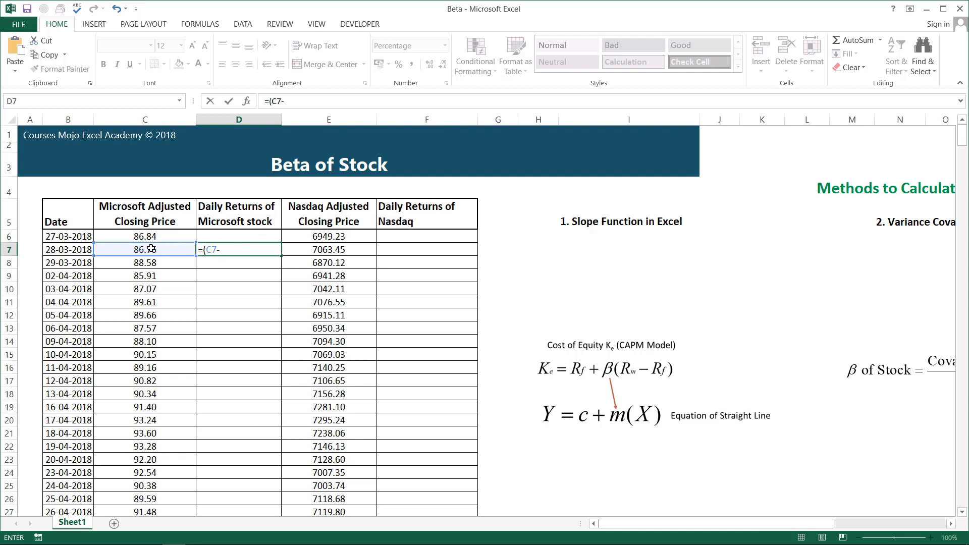
click(162, 235)
text()/)
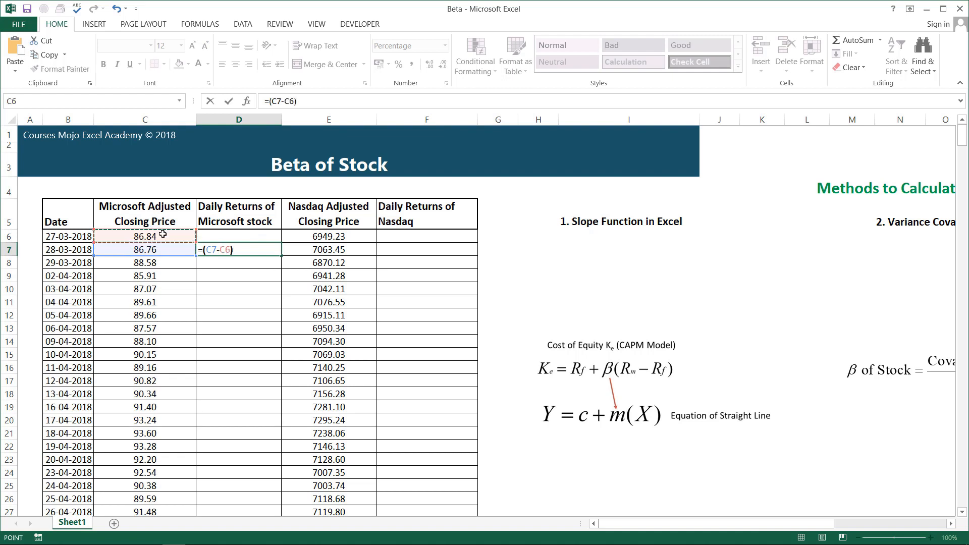
click(163, 235)
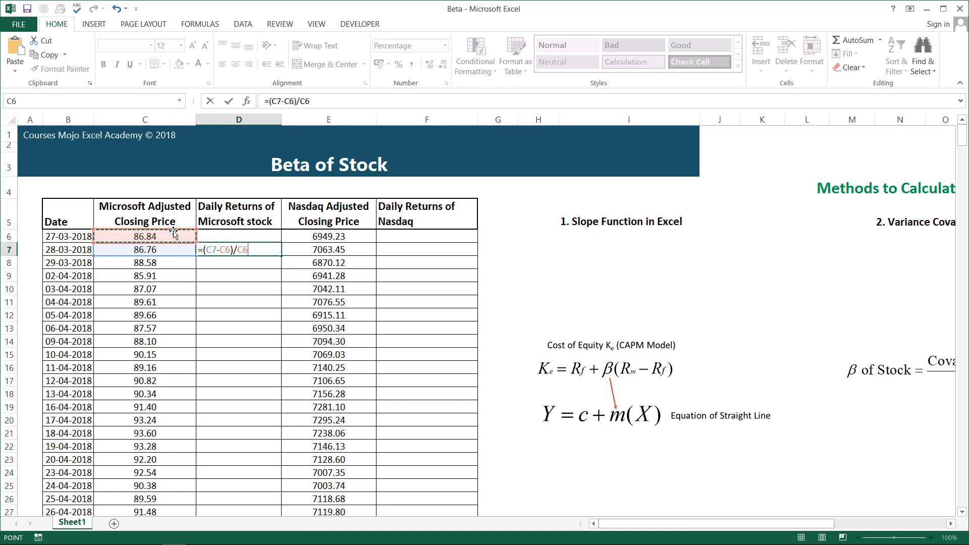
key(Return)
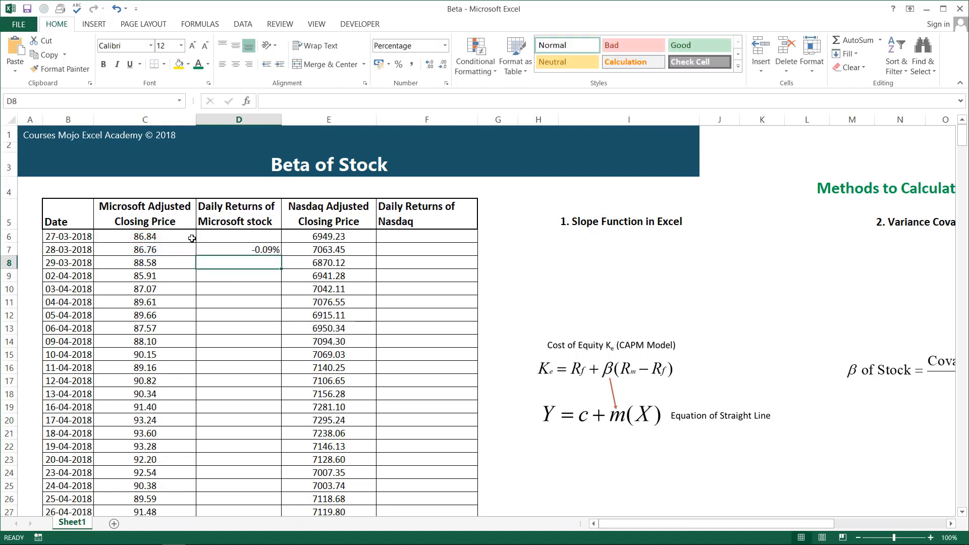
click(261, 251)
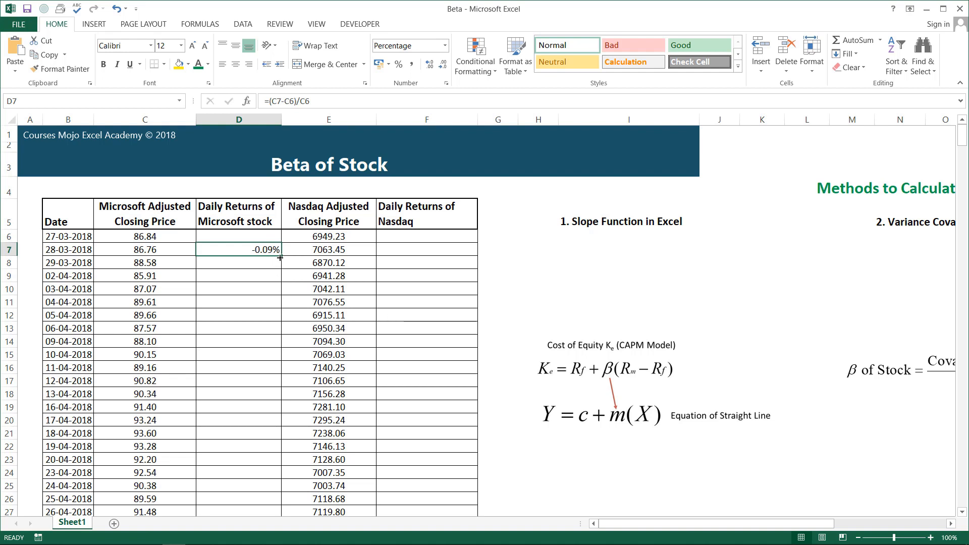
double_click(282, 256)
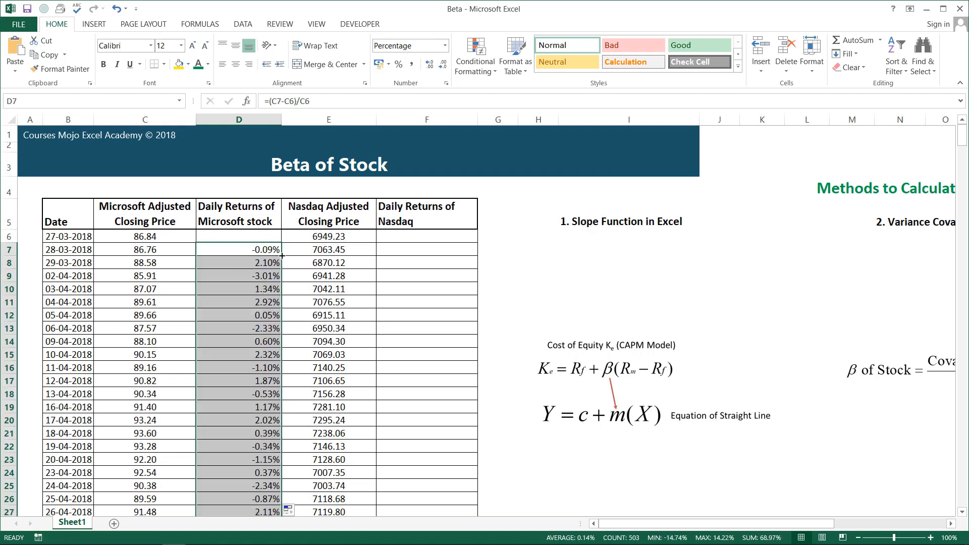
Calculate the Nasdaq daily returns with =(E7-E6)/E6 in F7 and fill the formula down the column
click(393, 248)
text(=()
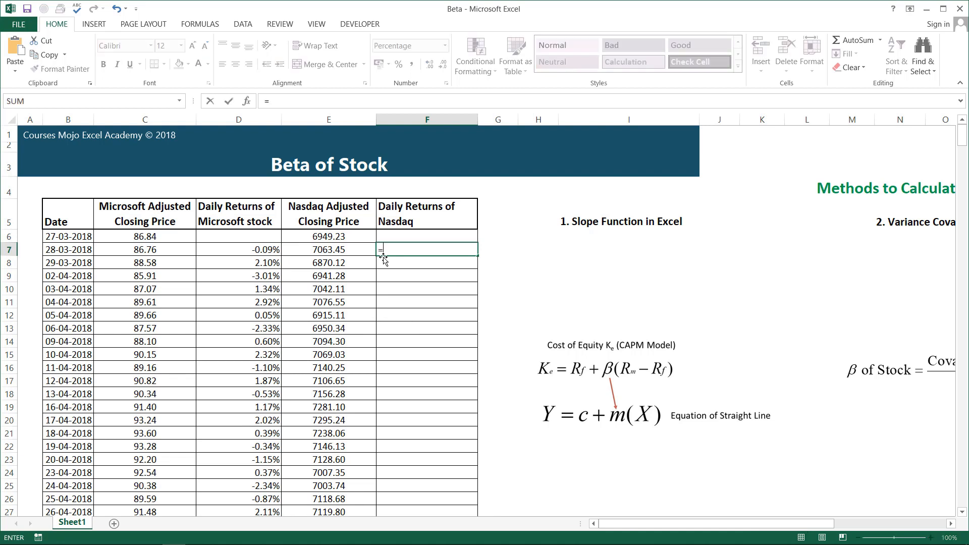
click(360, 249)
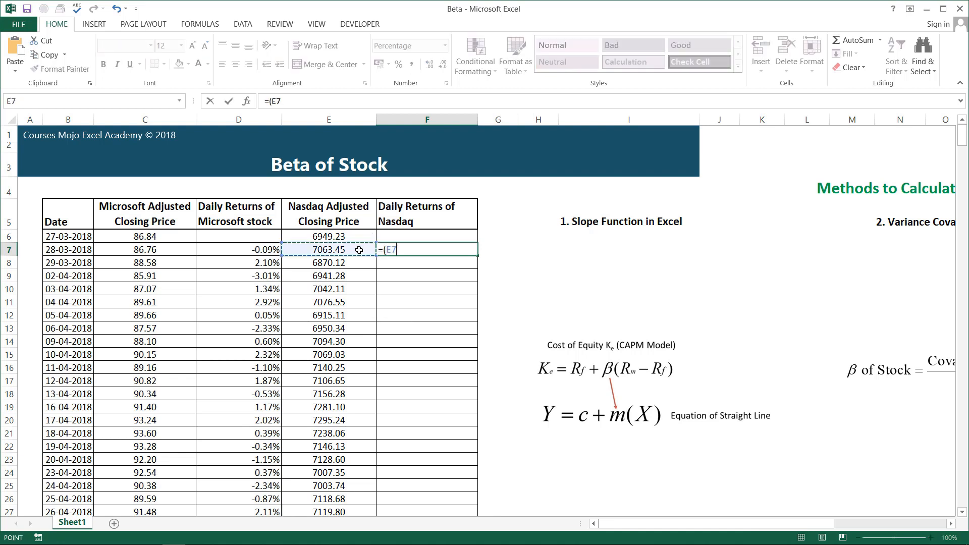
text(-)
click(366, 236)
text()/)
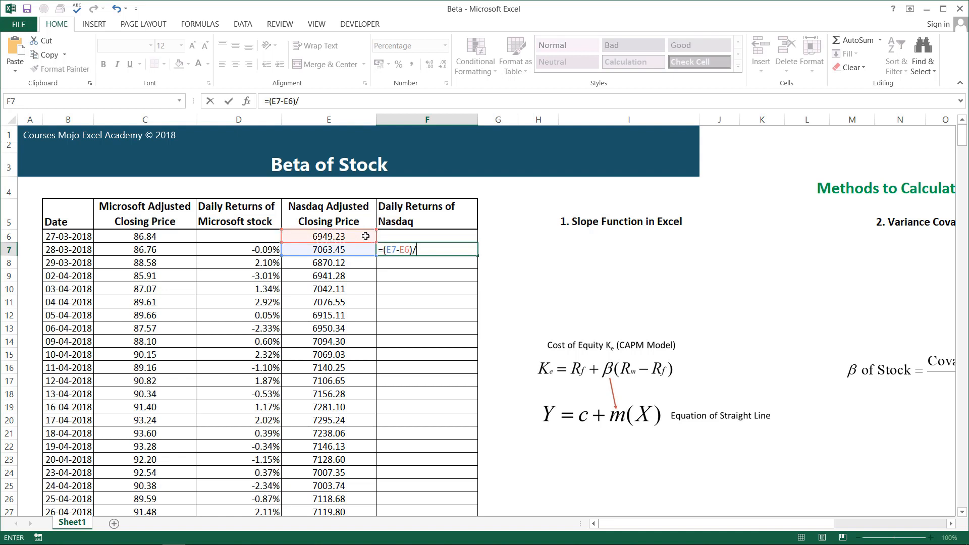
click(365, 236)
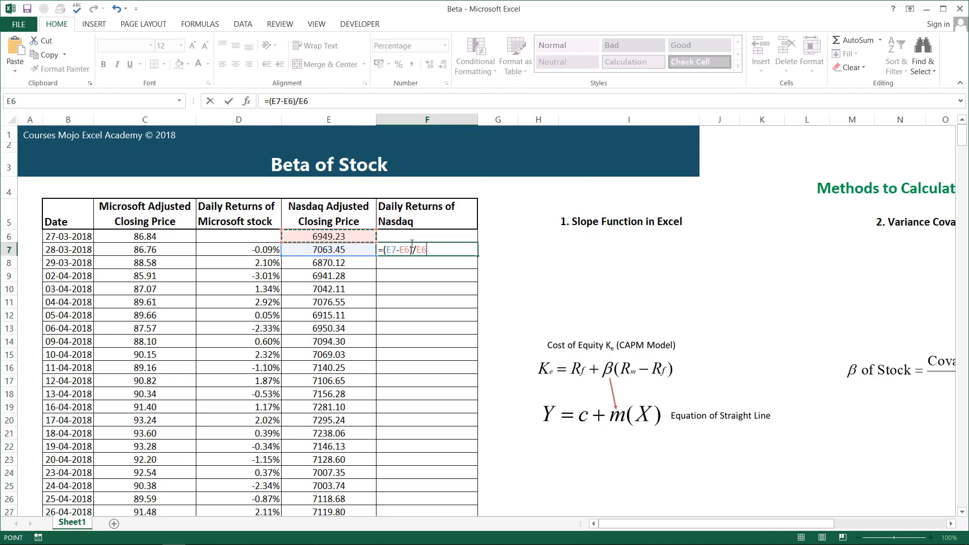
key(Return)
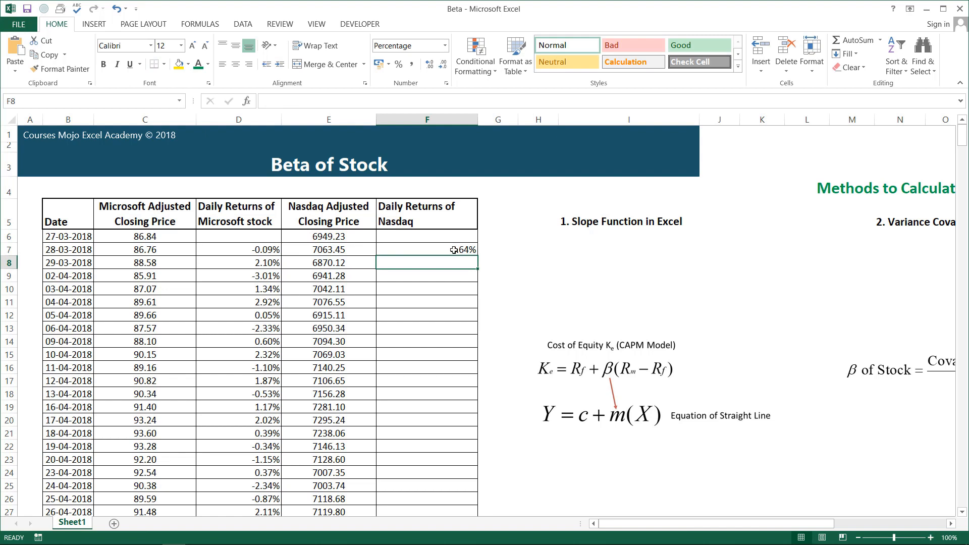
double_click(473, 253)
key(Escape)
double_click(476, 256)
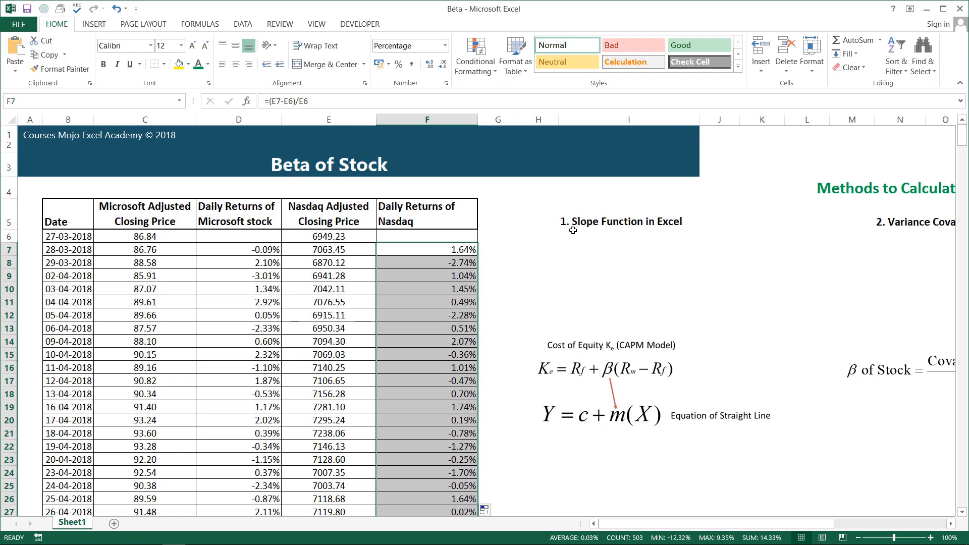
Review the three beta calculation methods (slope function, variance covariance formula, regression) and return to the start of the sheet
click(605, 246)
click(612, 224)
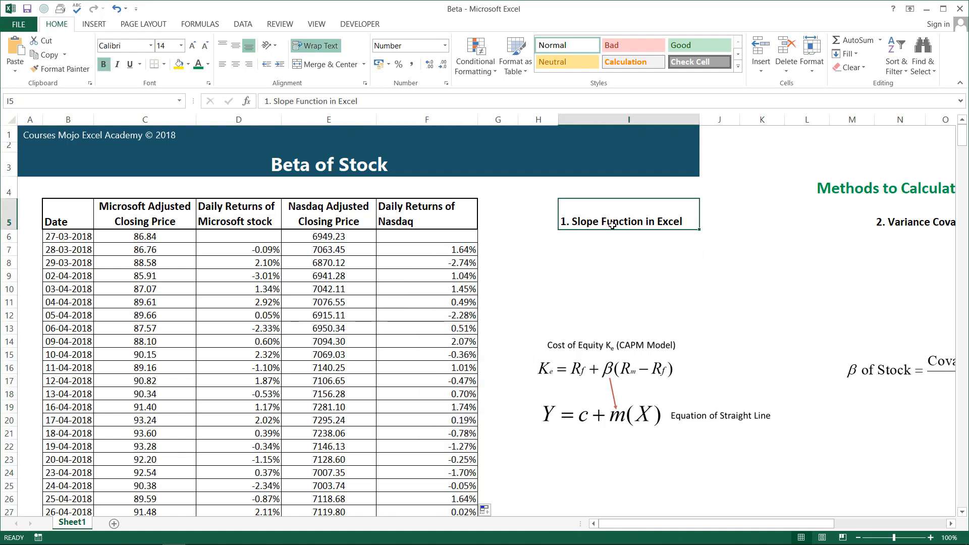
drag(764, 529, 830, 530)
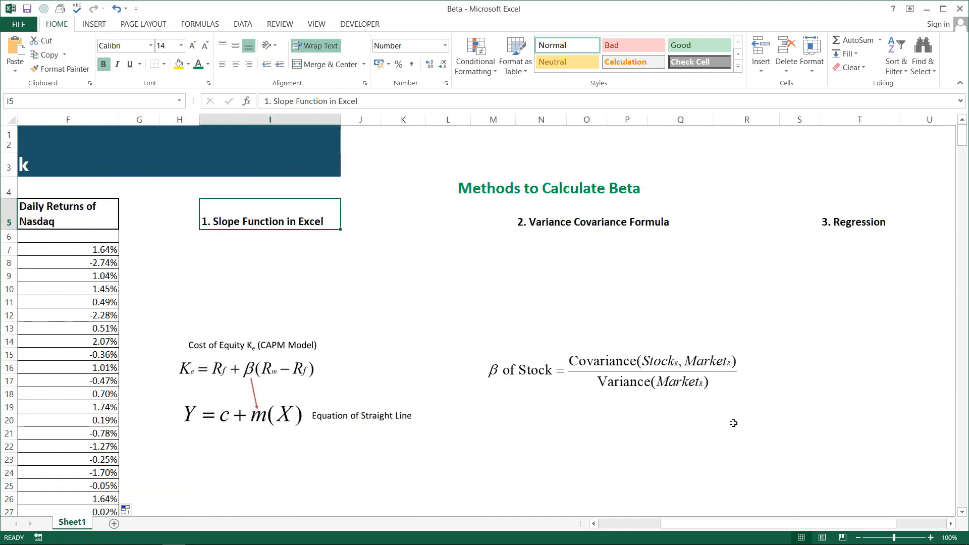
click(566, 231)
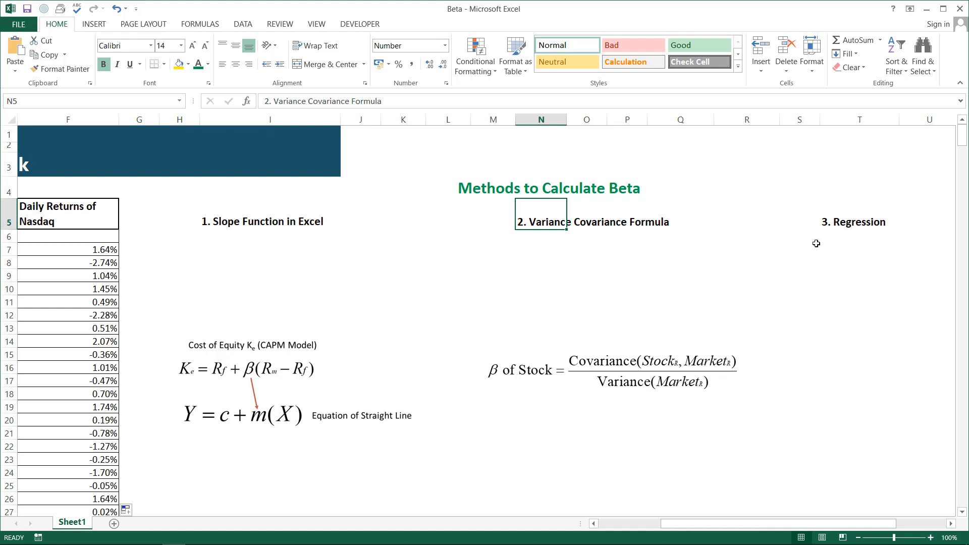
double_click(849, 224)
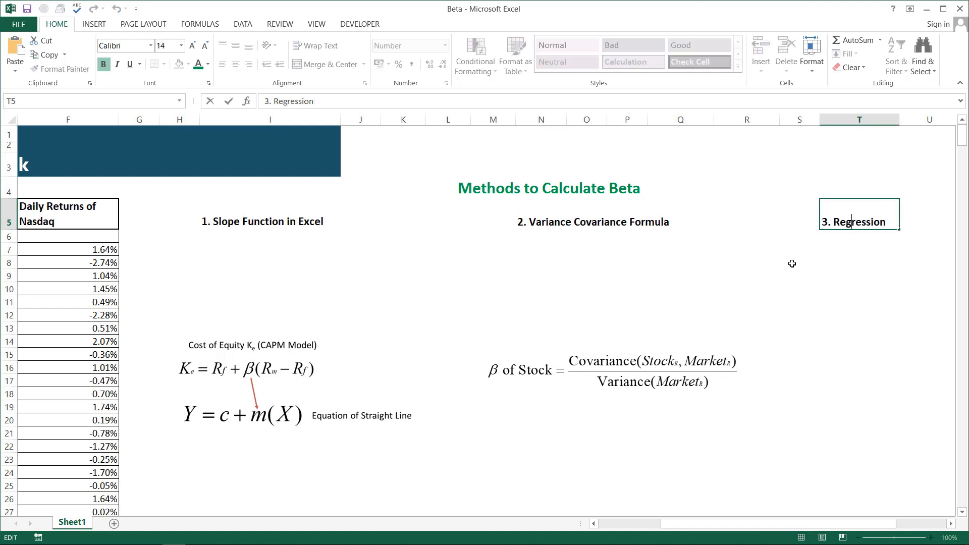
click(289, 241)
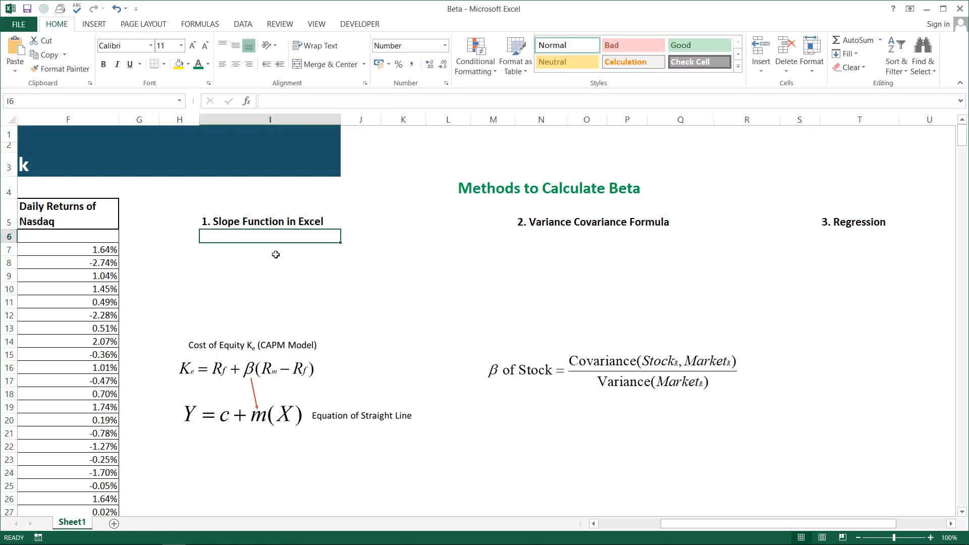
key(Left)
key(Left)
key(Left)
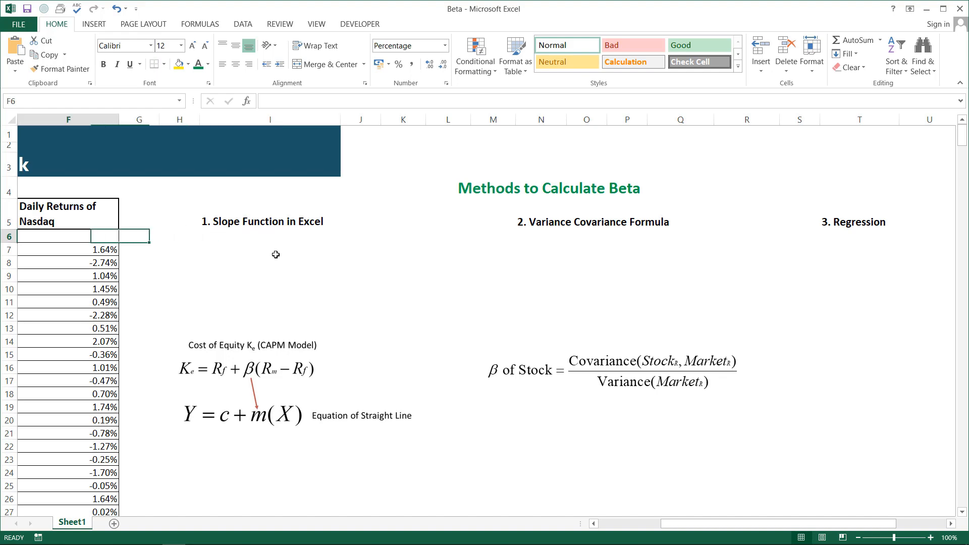
key(Home)
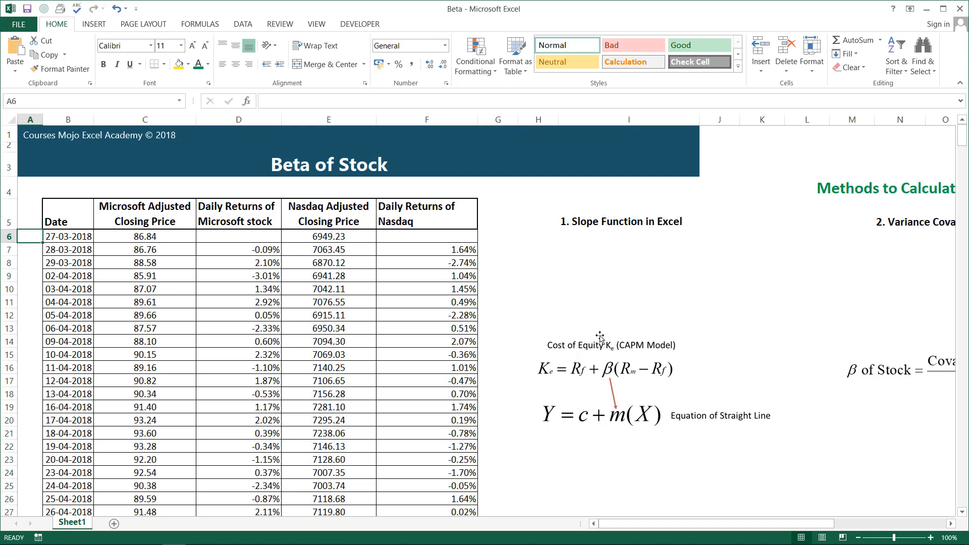
click(539, 290)
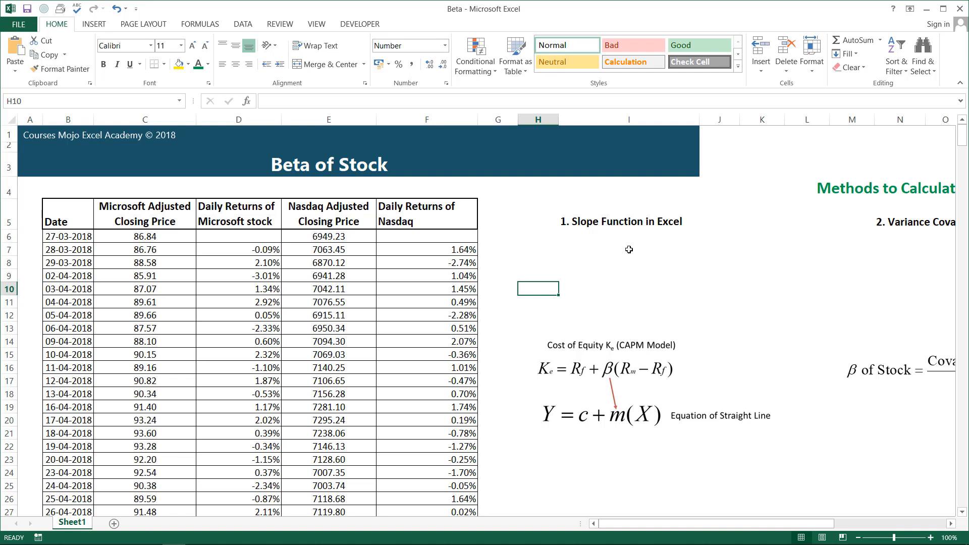
Start a SLOPE formula in I6 with the Microsoft daily returns D7:D509 as the known y's
click(582, 237)
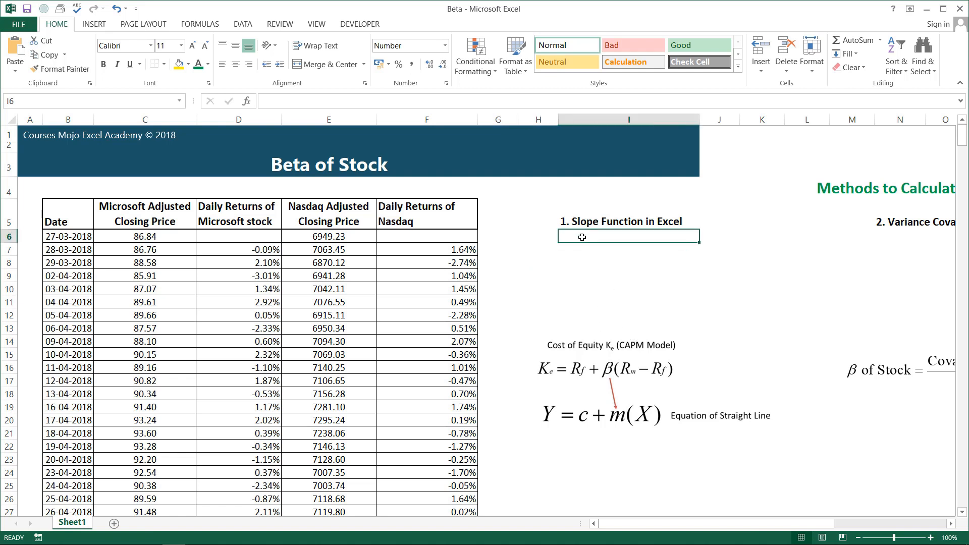
text(=s)
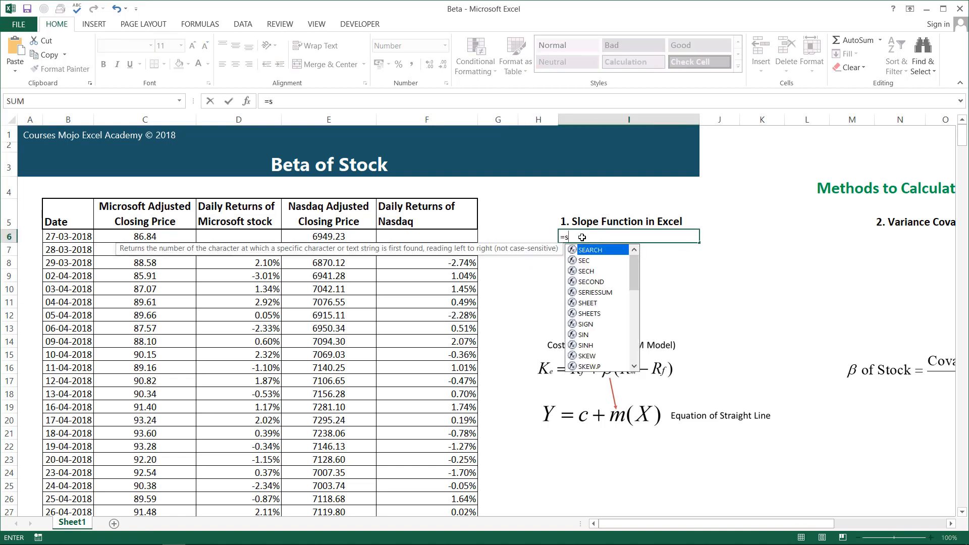
text(lo)
key(Tab)
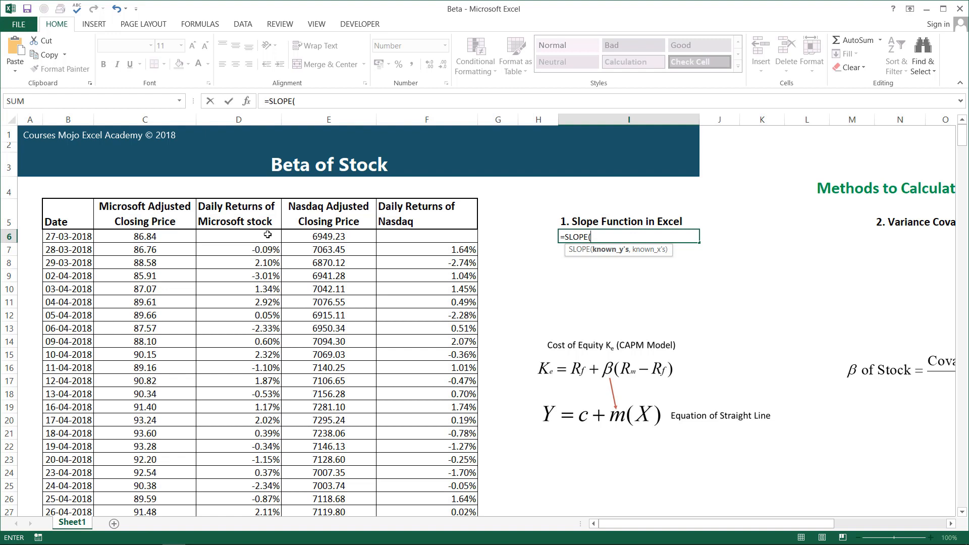
click(259, 248)
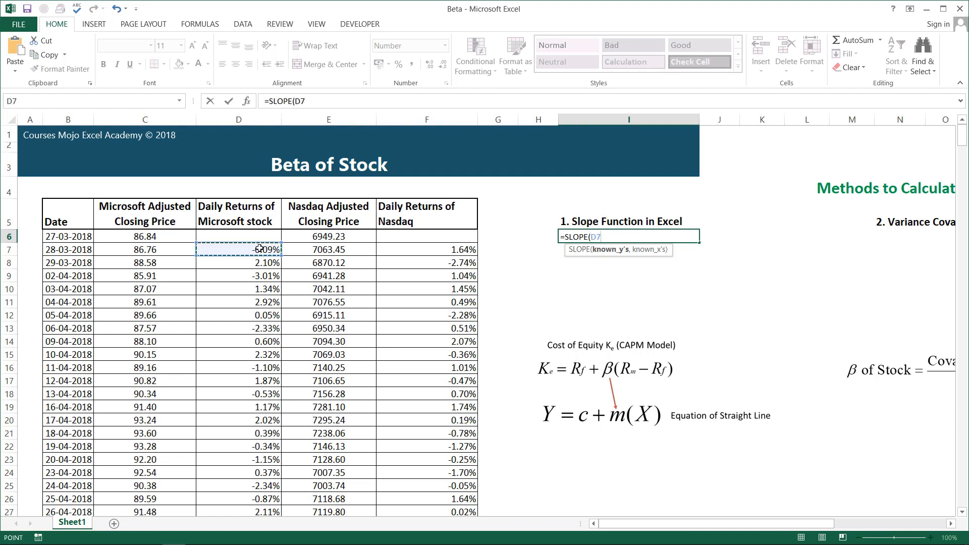
key(ctrl+shift+Down)
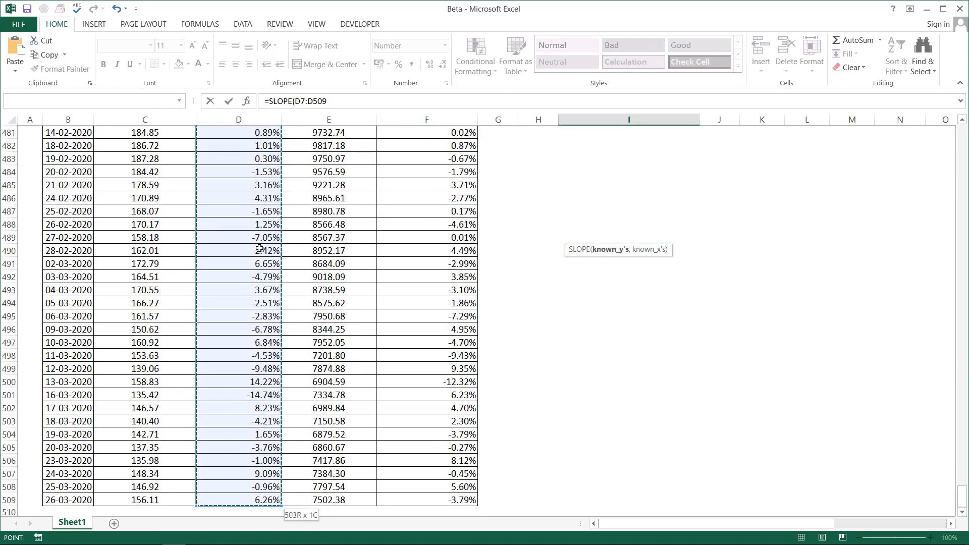
text(,)
Complete the SLOPE formula in I6 with the Nasdaq daily returns F7:F509 as the known x's
key(Up)
key(Left)
key(Left)
key(Left)
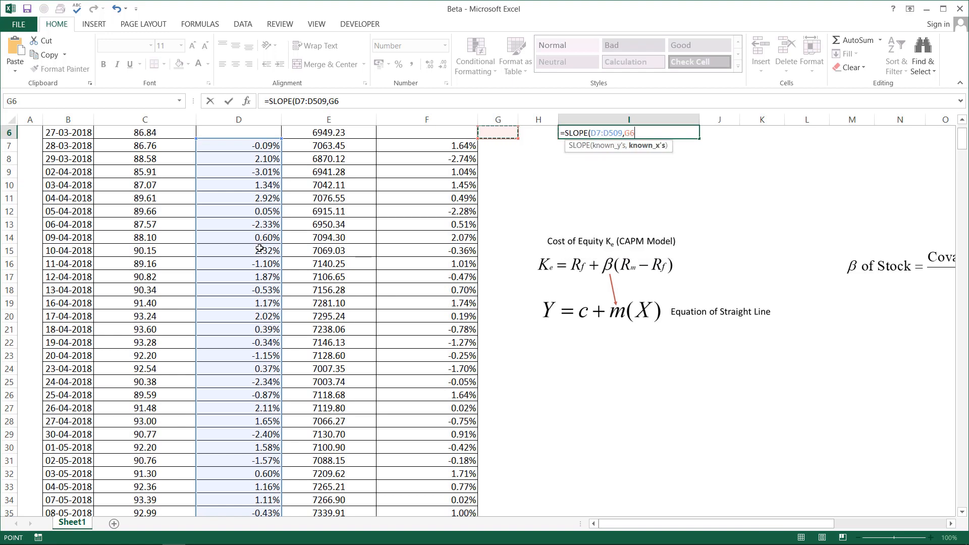
key(Up)
key(Down)
key(Down)
key(Down)
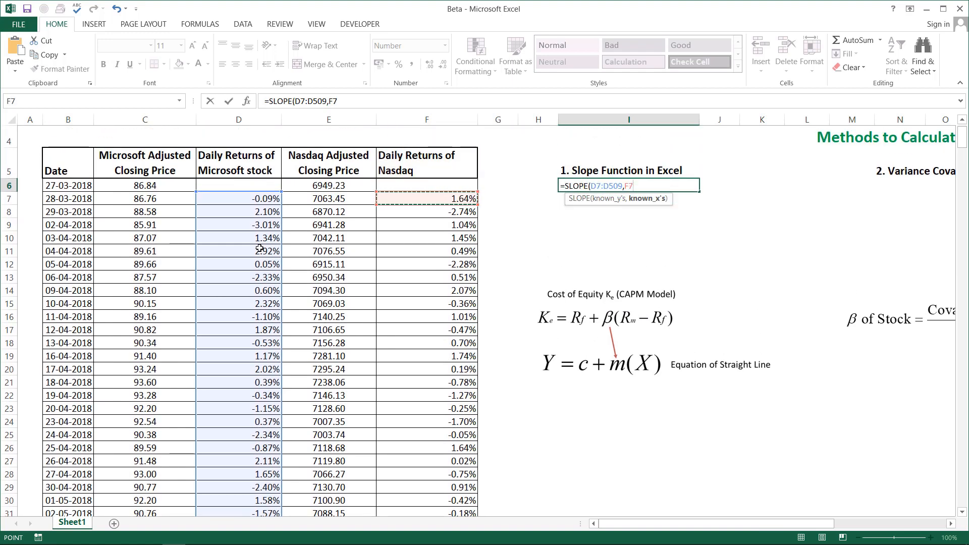
key(ctrl+shift+Down)
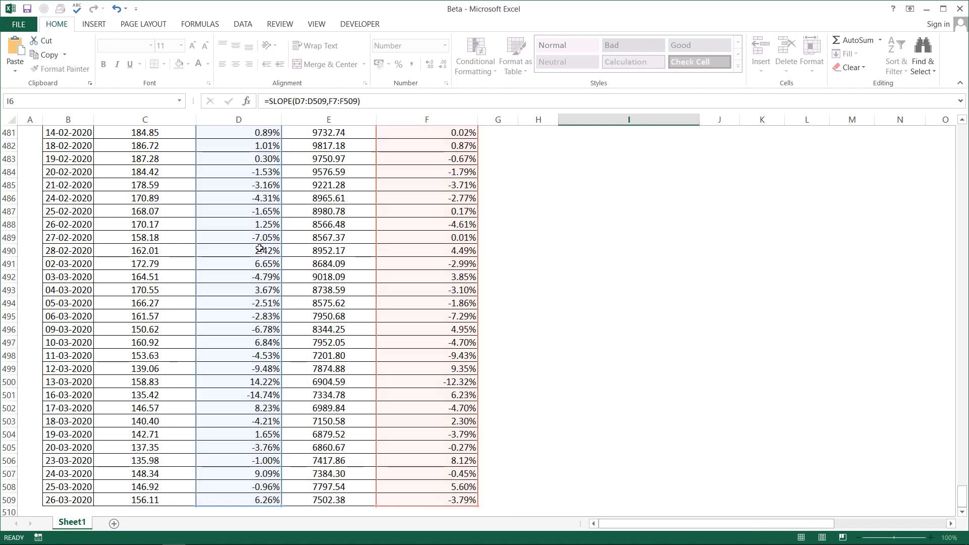
key(Return)
scroll(259, 249, up, 1)
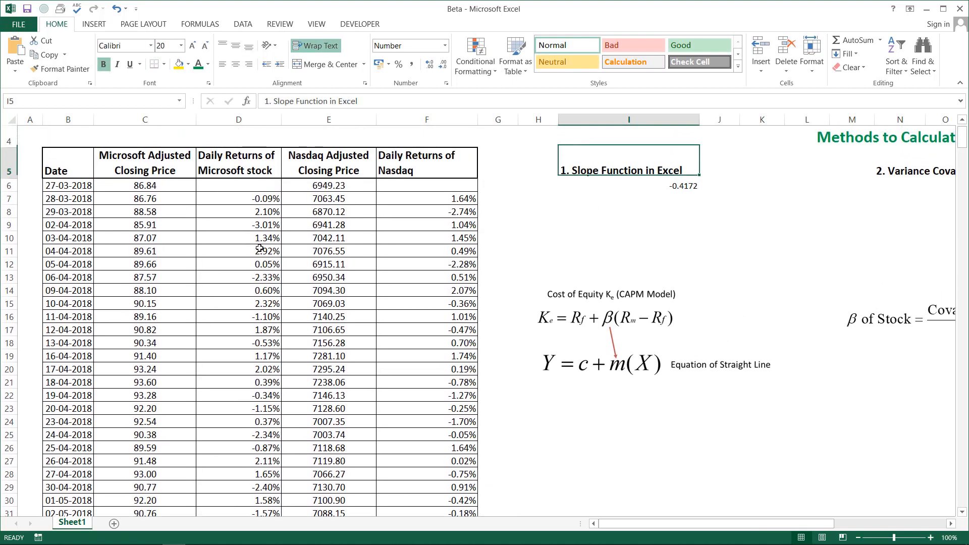
key(Up)
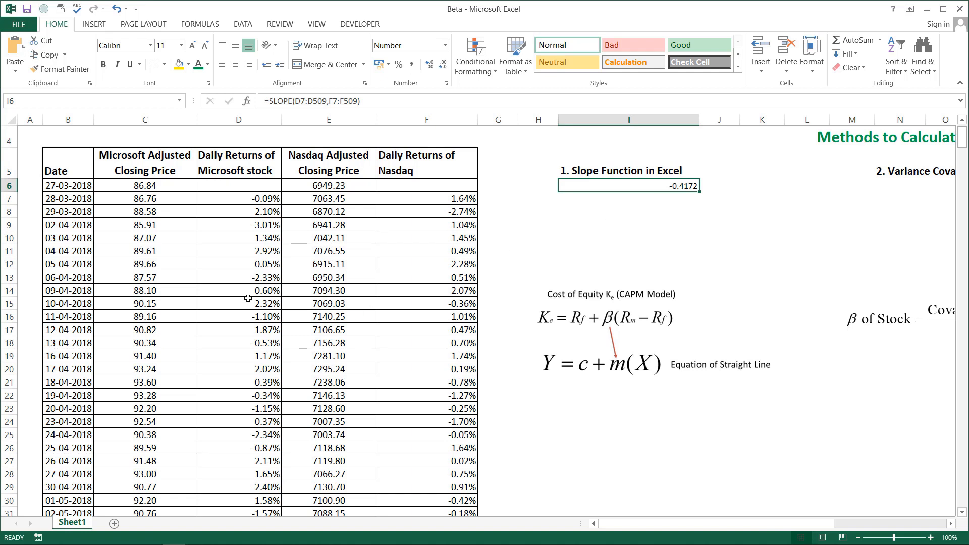
Compare the Microsoft and Nasdaq daily returns in the last rows of the data and return to the start of the sheet
click(140, 293)
key(ctrl+Down)
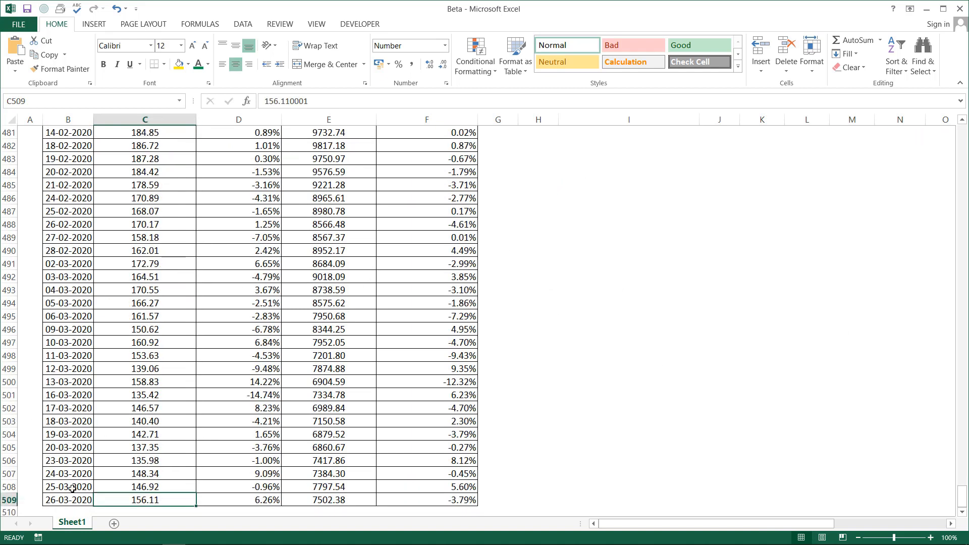
click(435, 500)
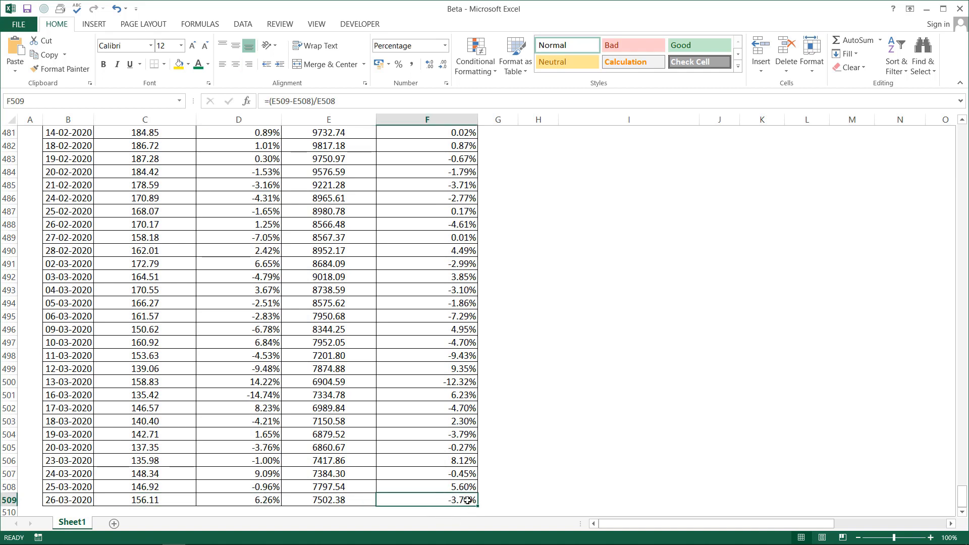
click(268, 502)
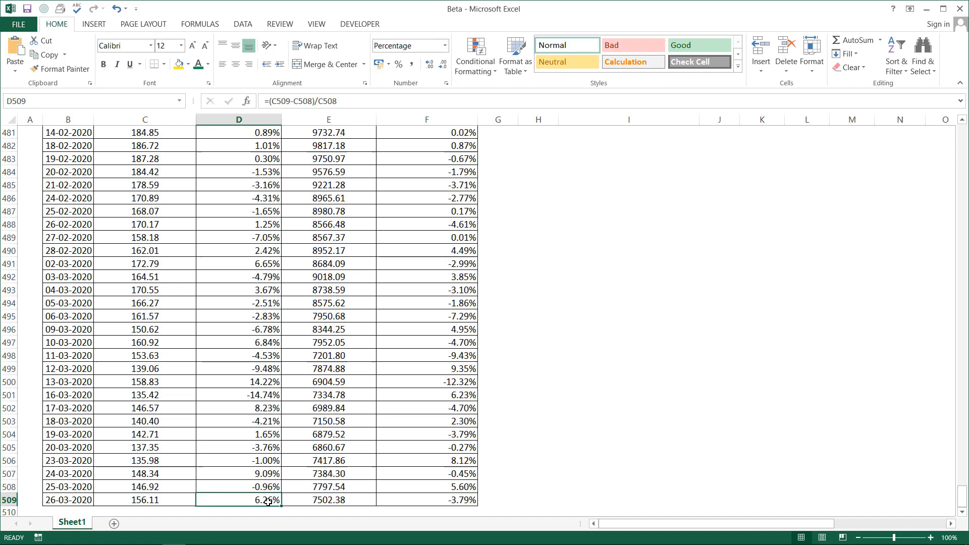
click(452, 477)
click(264, 483)
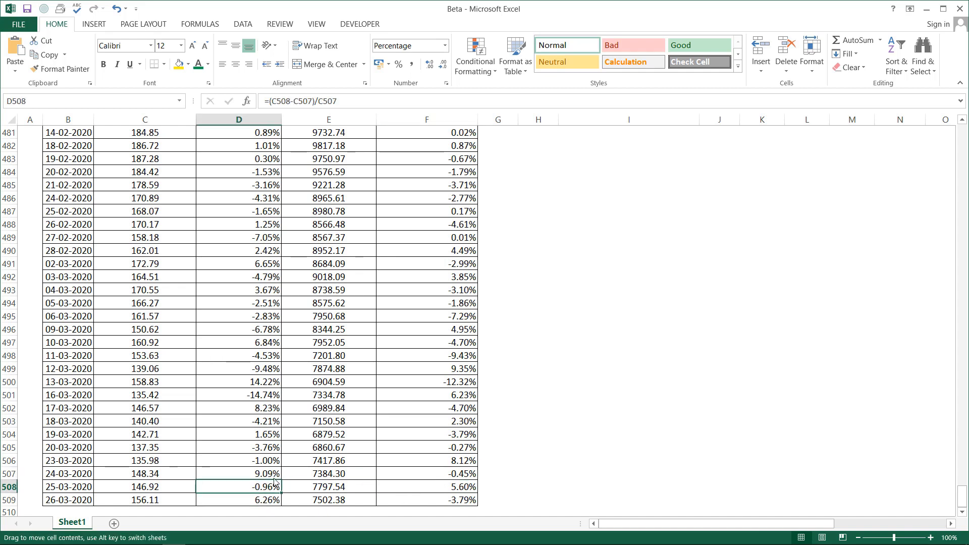
click(457, 488)
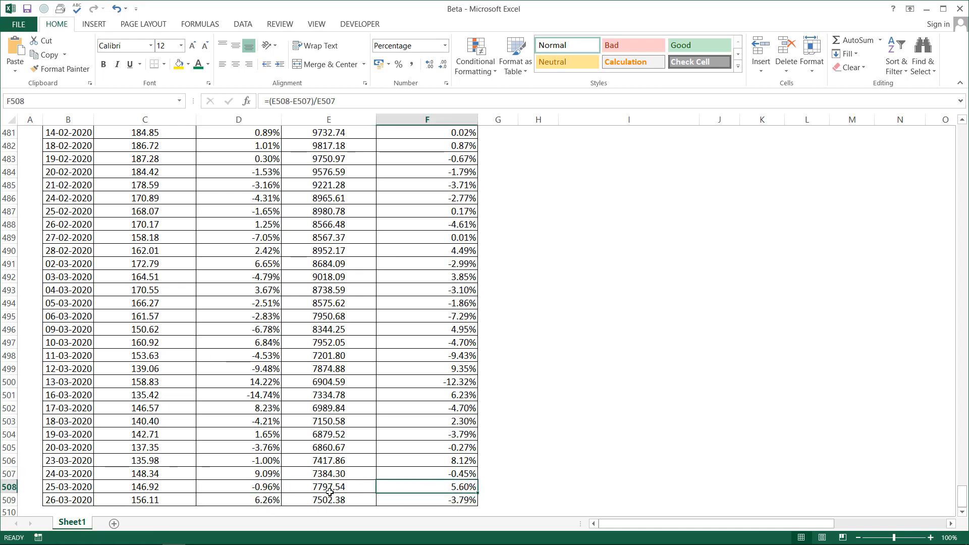
click(272, 488)
click(459, 392)
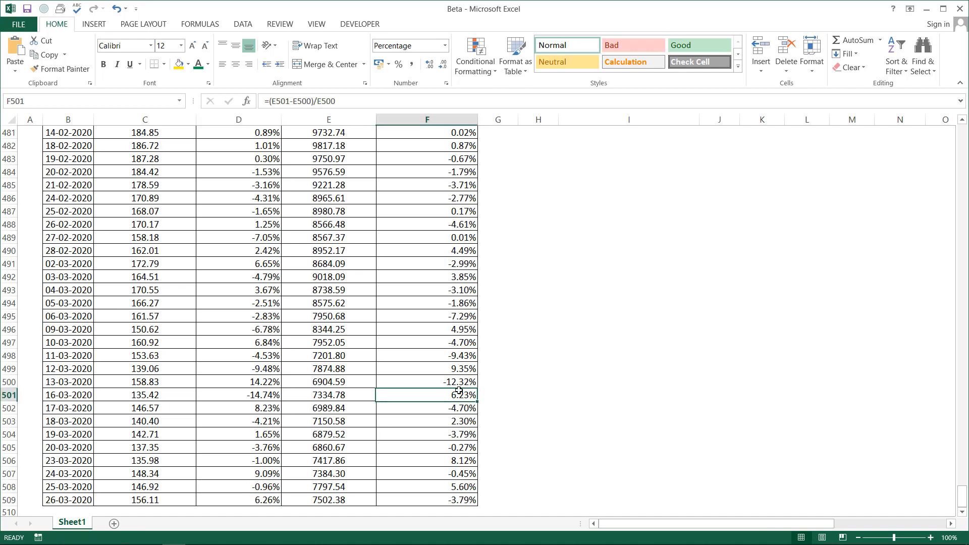
key(ctrl+Up)
key(ctrl+Up)
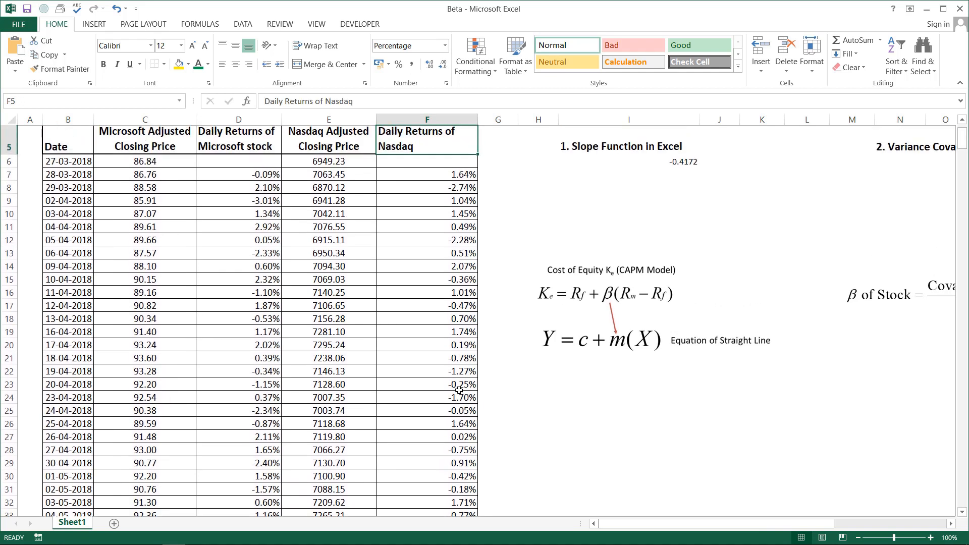
key(ctrl+Up)
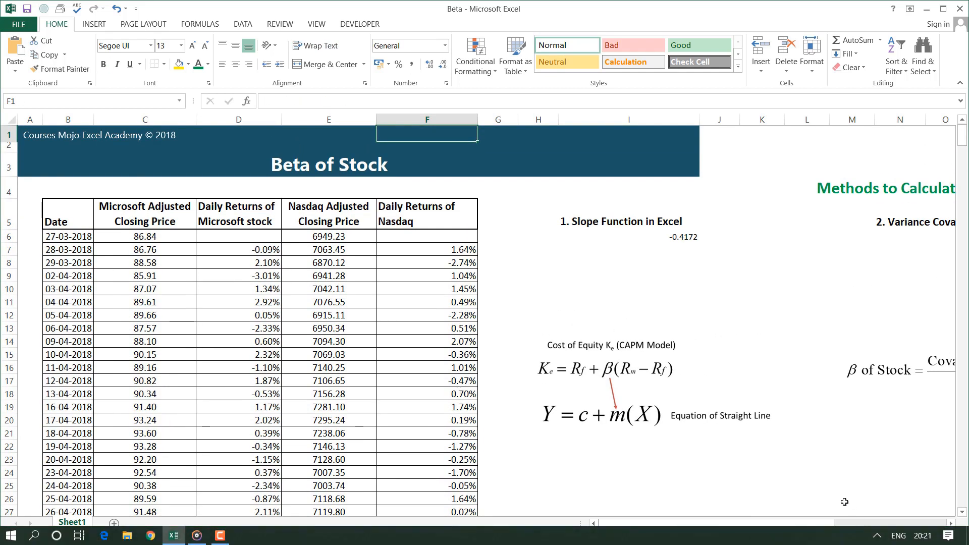
Label cell N6 "Covar" under the Variance Covariance Formula heading
drag(805, 523, 903, 530)
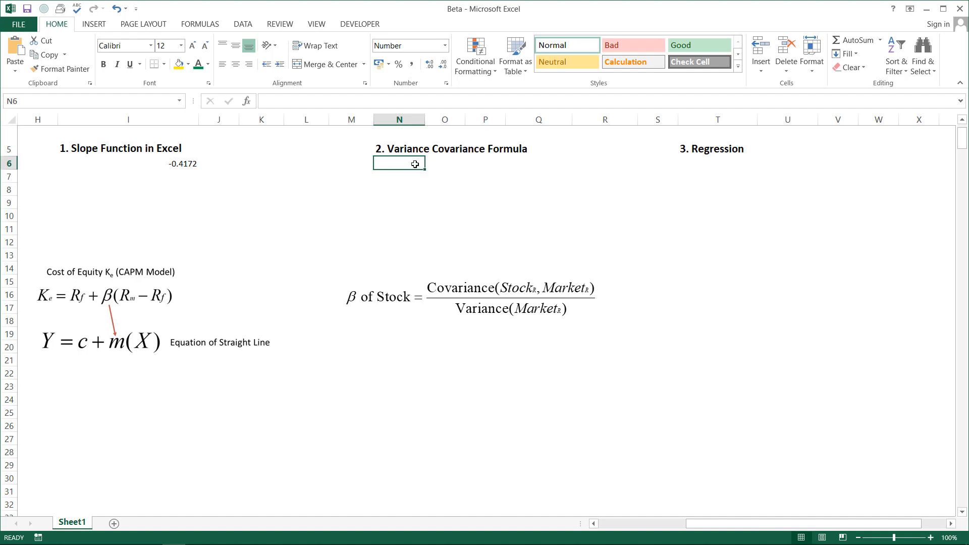
text(Covar)
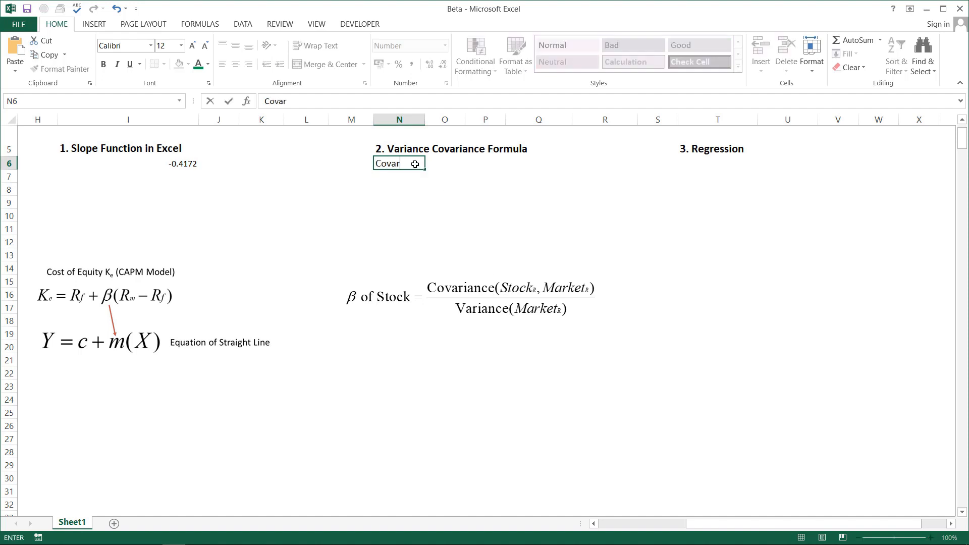
key(Tab)
Start a COVARIANCE.P formula in O6 with the Microsoft daily returns D7:D509 as the first array
text(=)
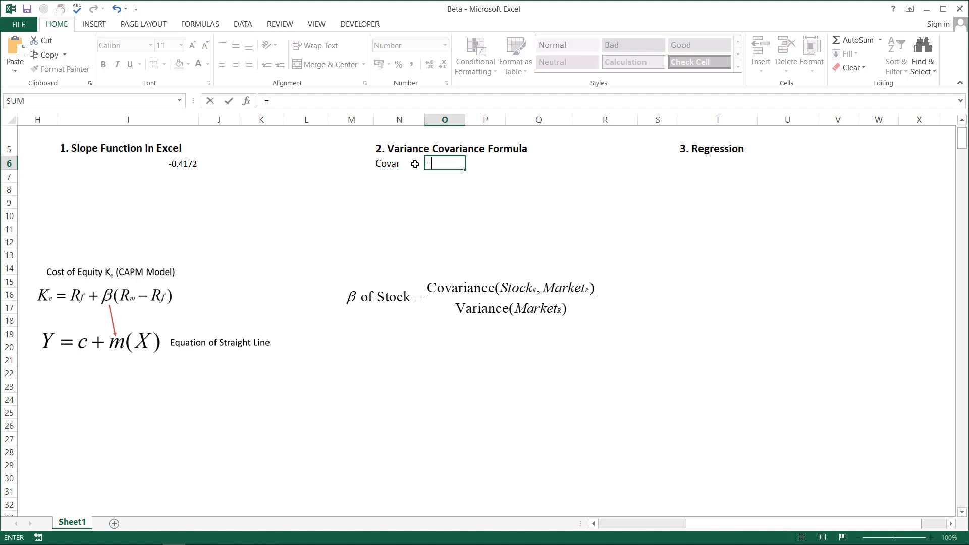
text(cov)
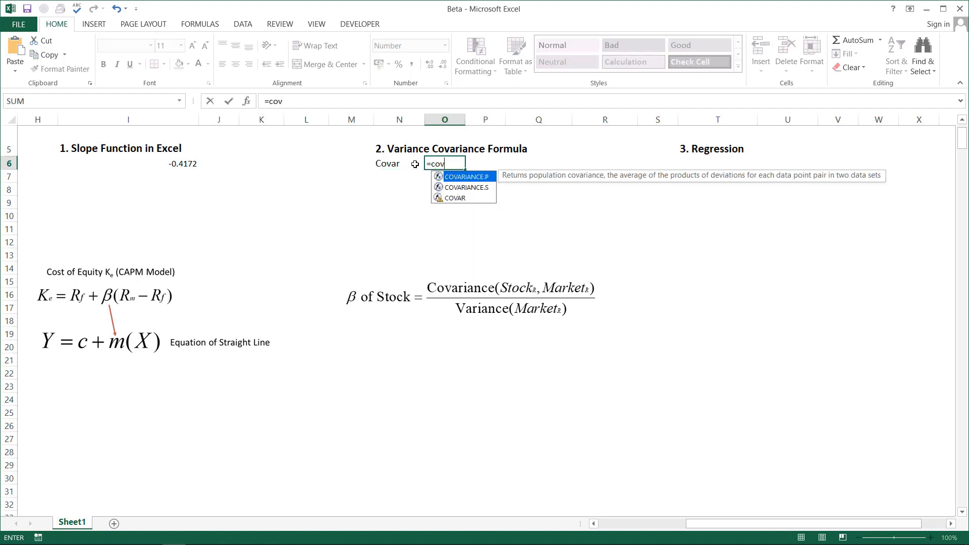
key(Tab)
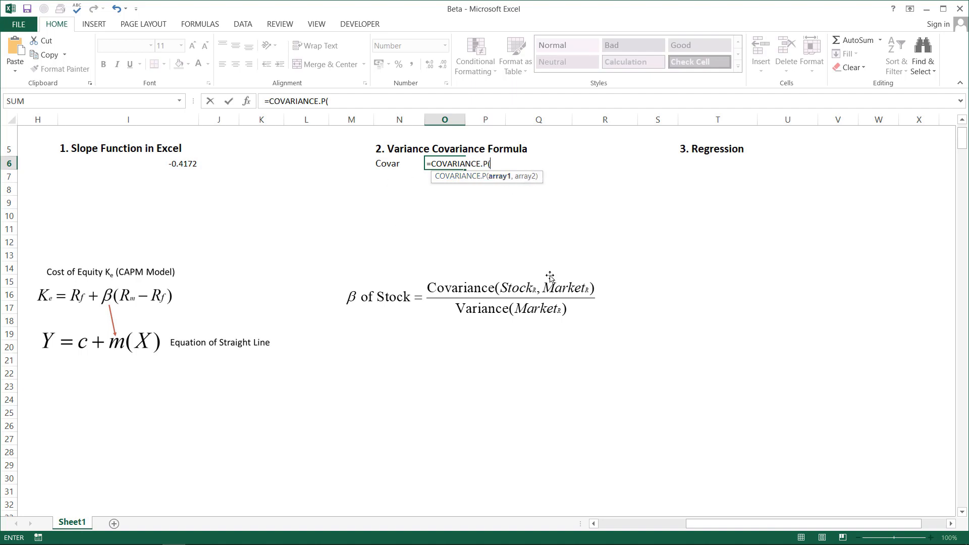
key(Left)
key(Left)
key(Left)
key(Left)
key(Left)
key(Left)
key(Left)
key(Left)
key(Left)
key(Left)
key(Left)
key(Left)
key(Left)
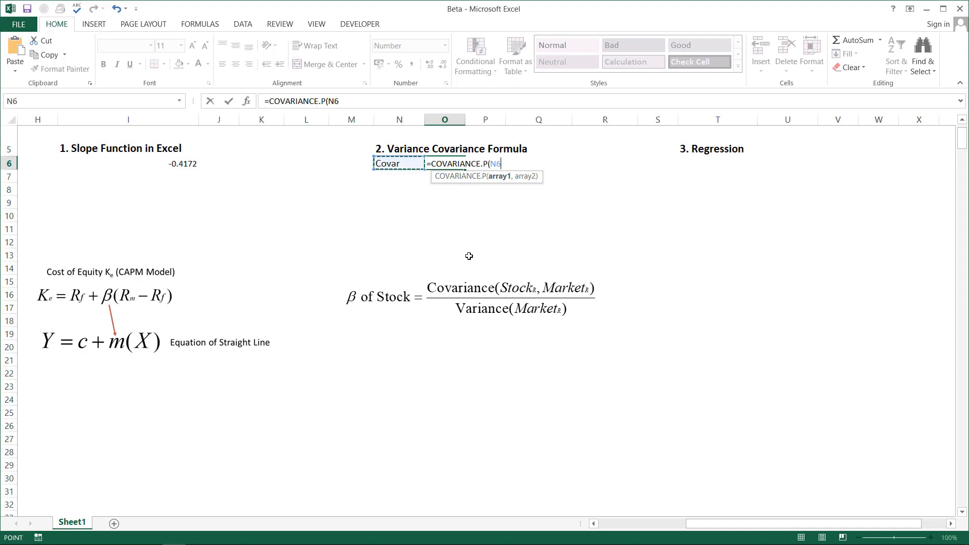
key(Down)
key(Right)
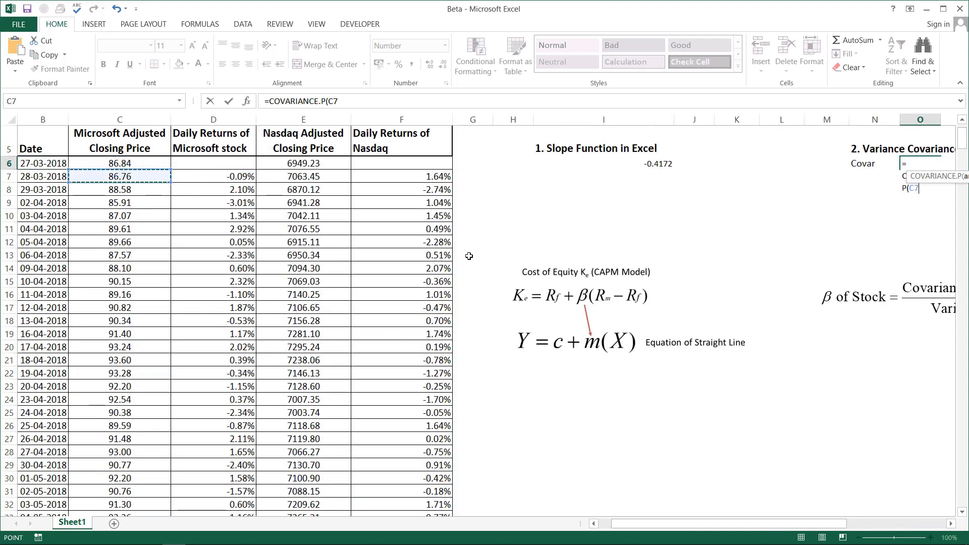
key(Right)
key(ctrl+shift+Down)
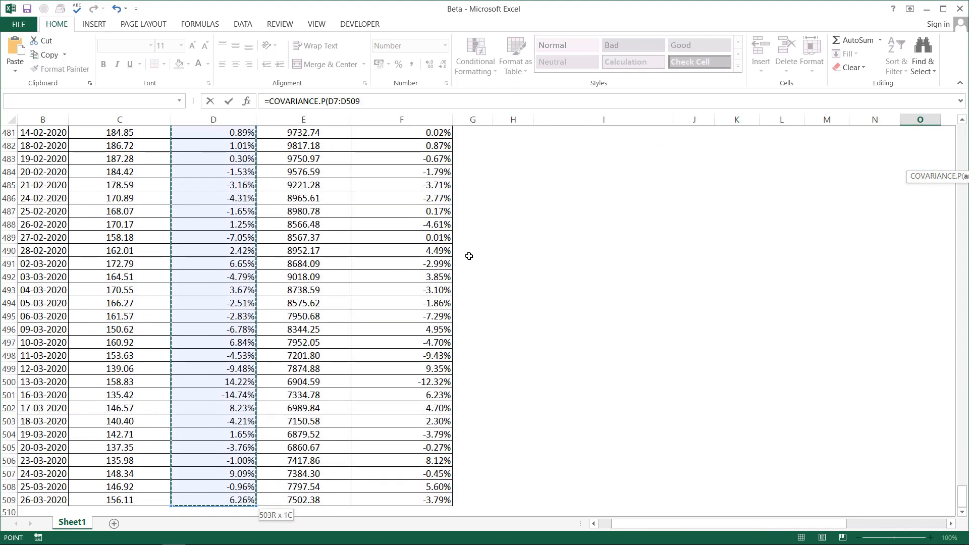
Complete the COVARIANCE.P formula with the Nasdaq daily returns F7:F509 as the second array
text(,)
key(Left)
key(Left)
key(Left)
key(Left)
key(Left)
key(Left)
key(Left)
key(Left)
key(Left)
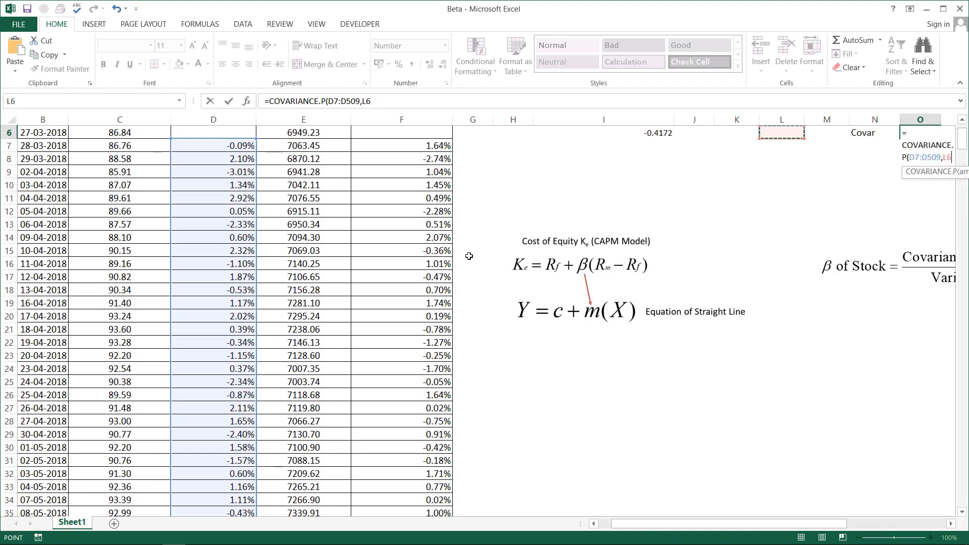
key(Down)
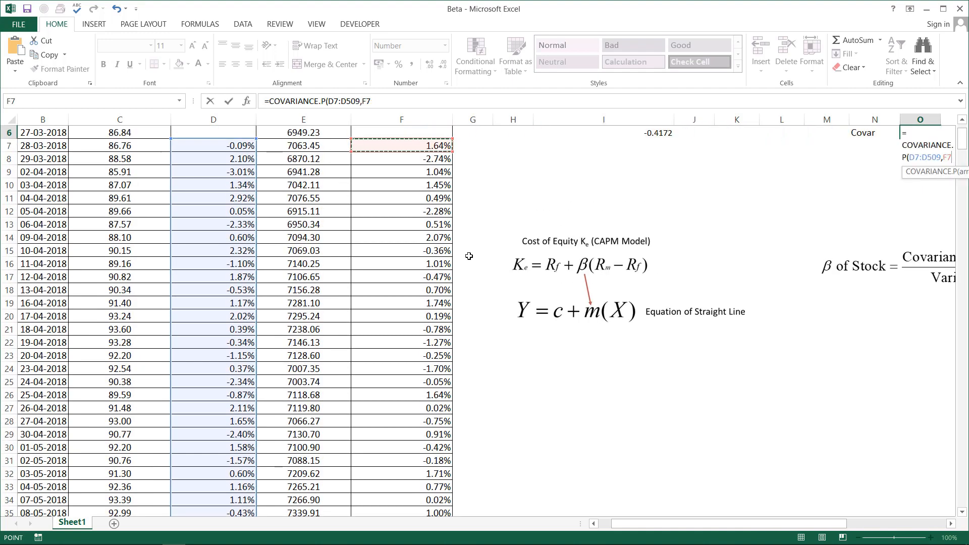
key(ctrl+shift+Down)
text())
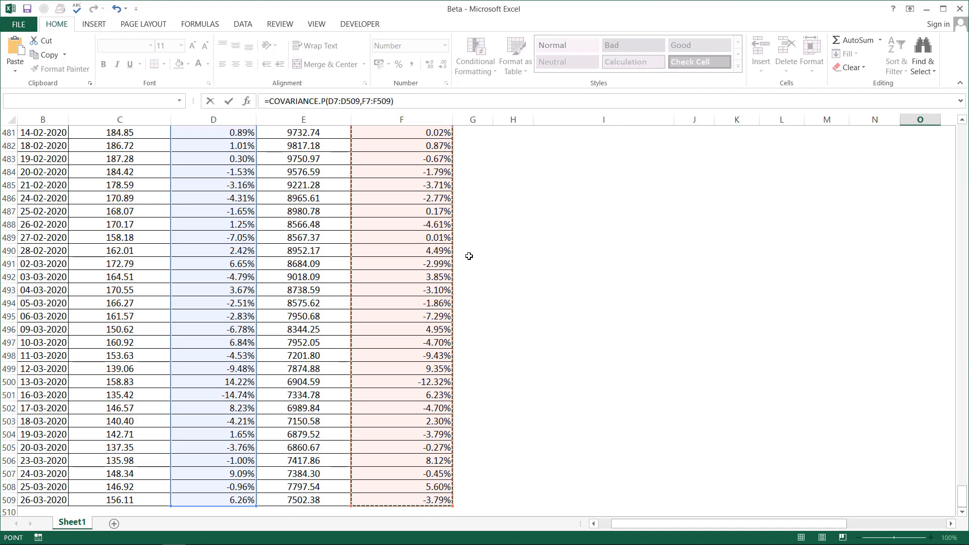
key(Return)
key(Up)
key(Right)
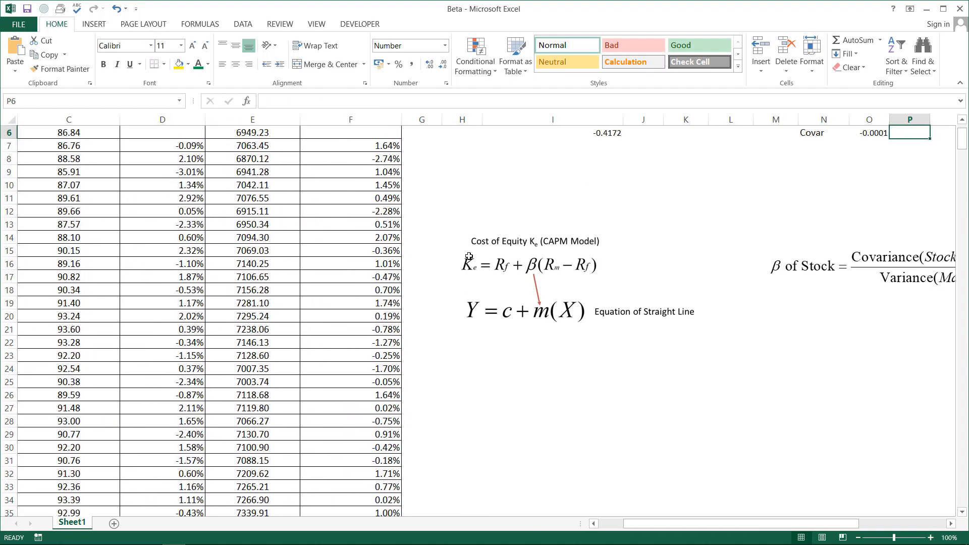
key(Up)
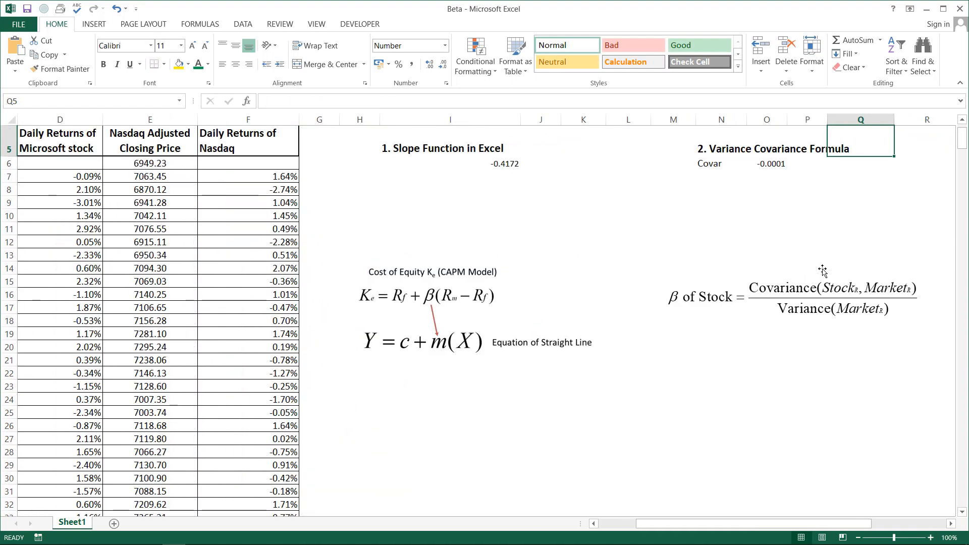
Label cell N7 "Var" below the covariance label
click(712, 175)
text(Va)
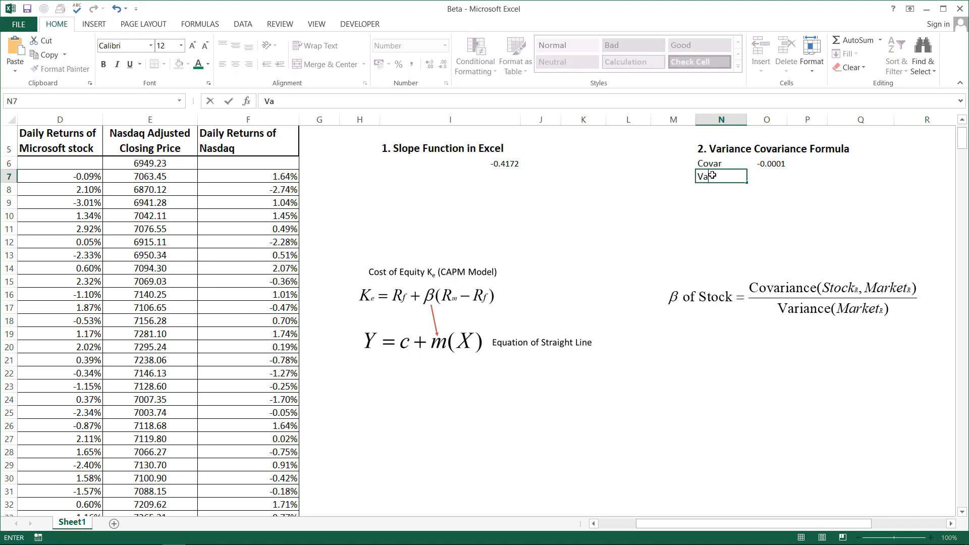
text(r)
key(Tab)
Calculate the population variance of the Nasdaq daily returns in O7 with =VAR.P(F7:F509)
text(=)
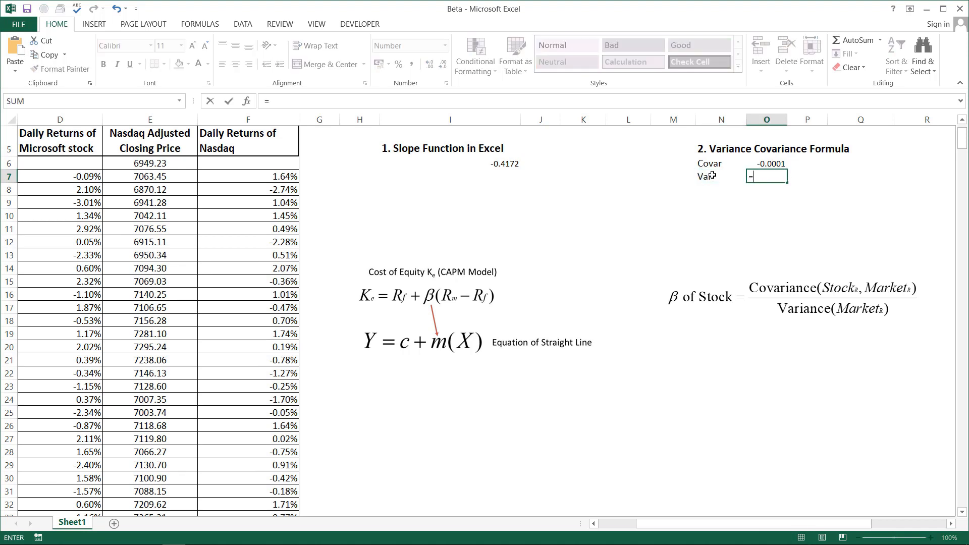
text(va)
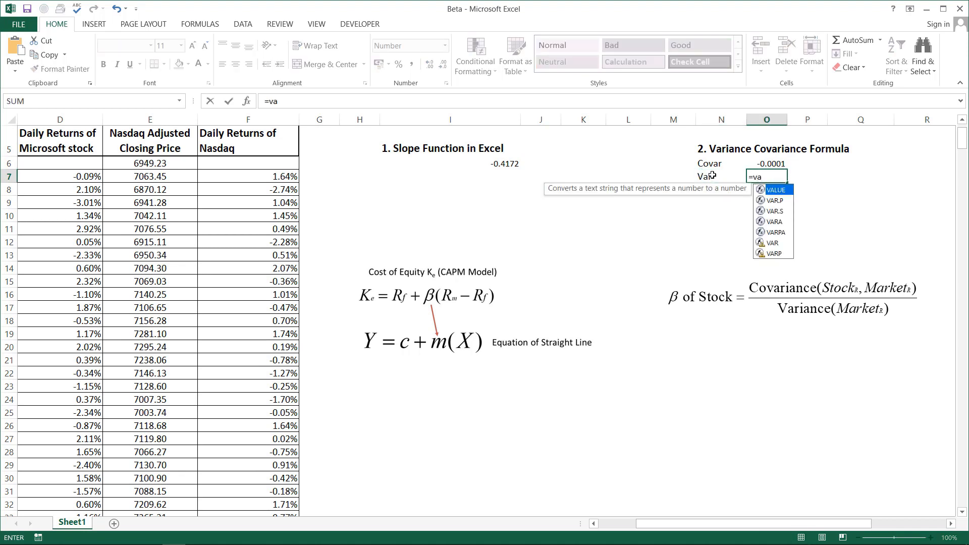
text(r)
key(Tab)
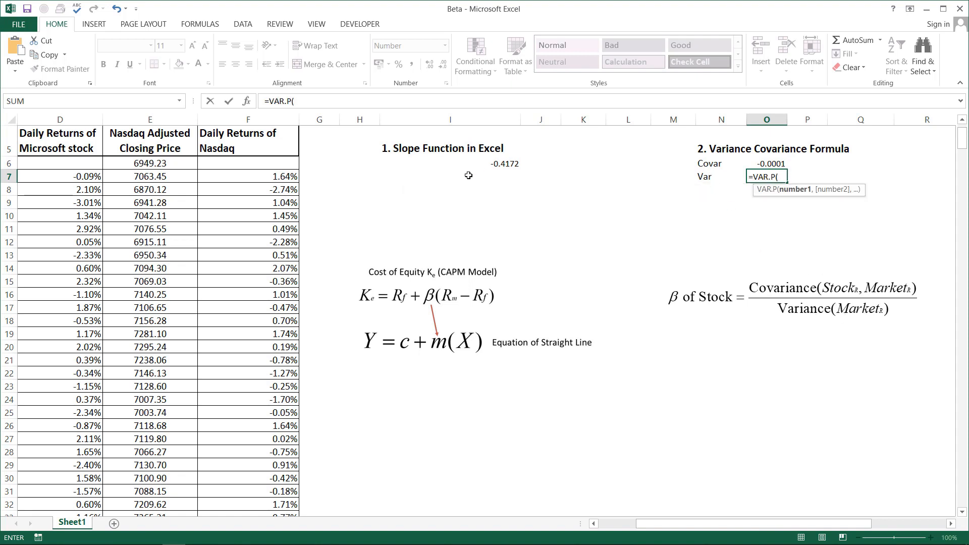
click(289, 177)
key(ctrl+shift+Down)
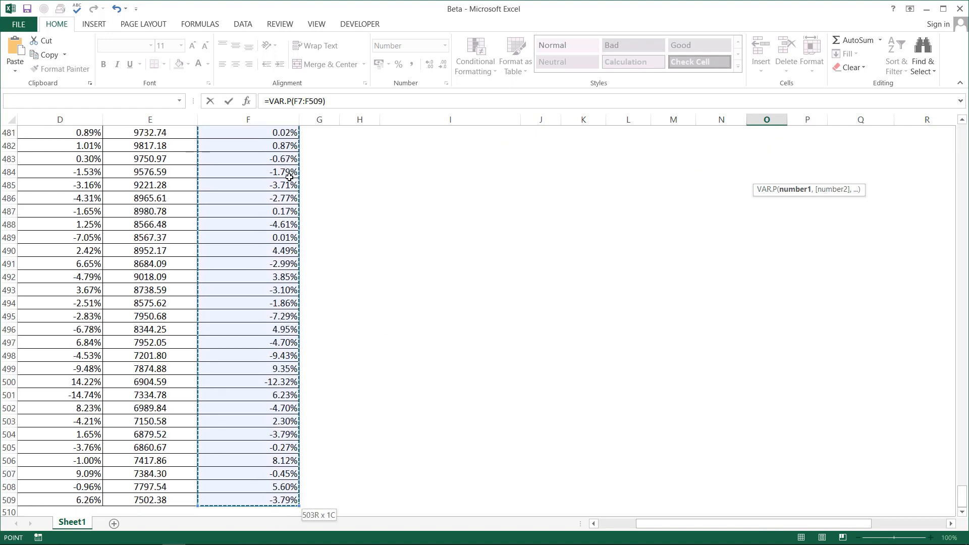
key(Return)
key(Up)
key(Up)
key(Up)
key(Up)
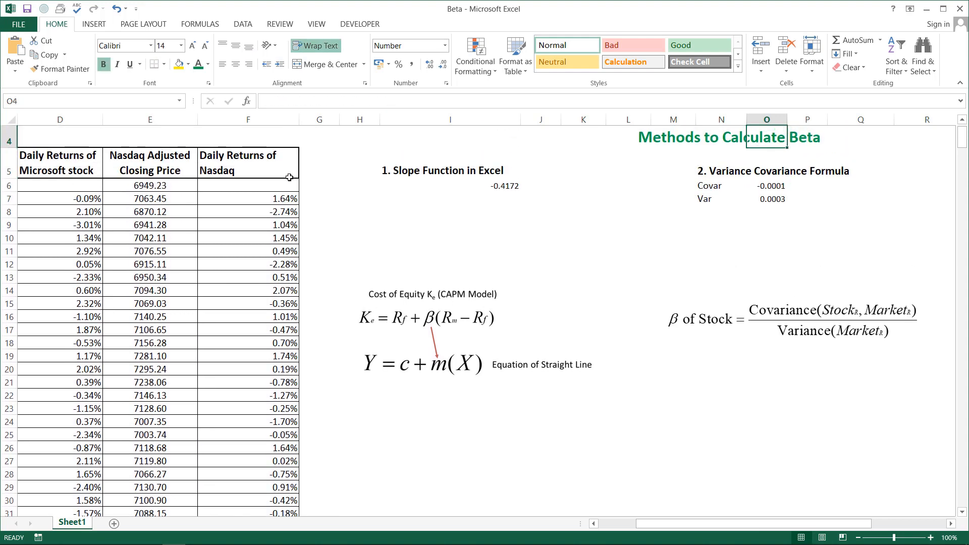
Label cell N8 "beta" below the variance label
click(713, 210)
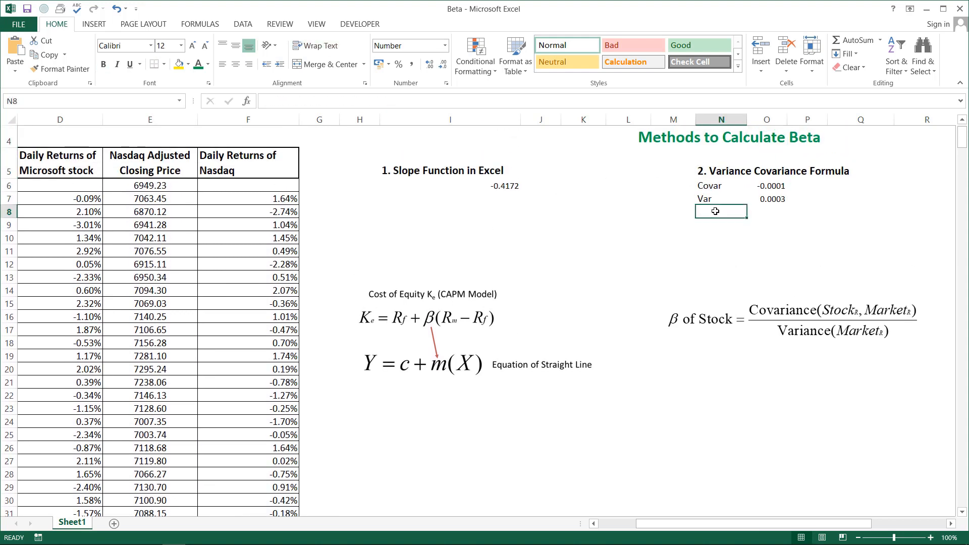
text(beta)
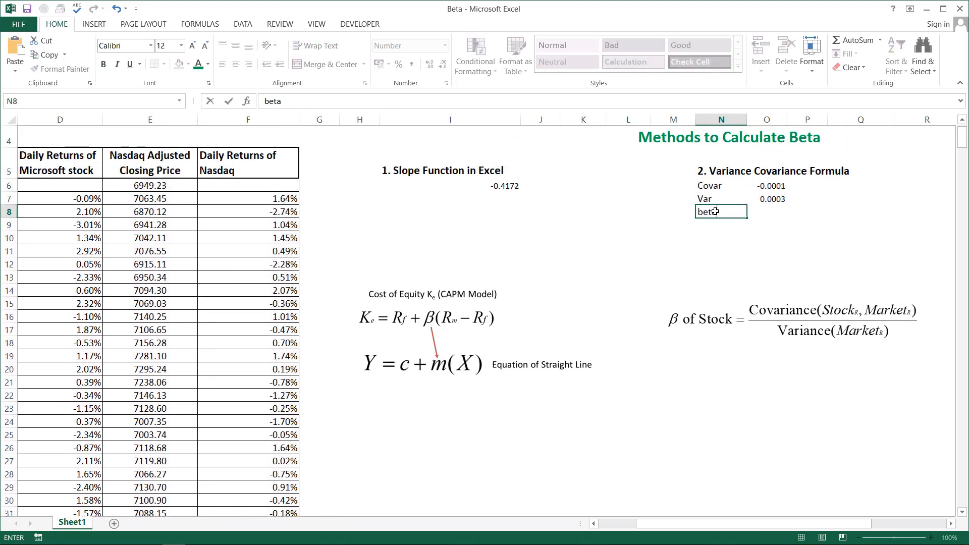
key(Tab)
Calculate beta in O8 by dividing the covariance by the variance with =O6/O7
text(=)
key(Up)
key(Up)
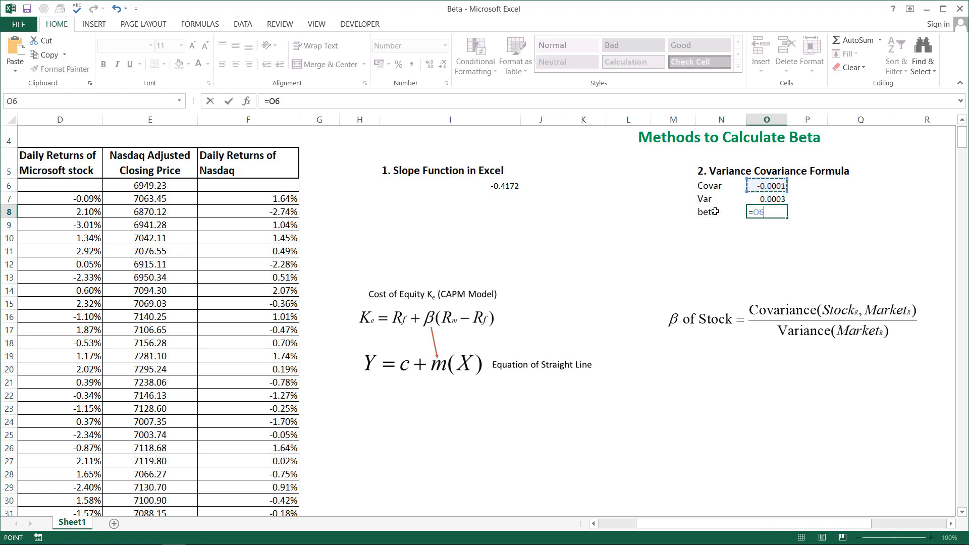
text(/)
key(Up)
key(Return)
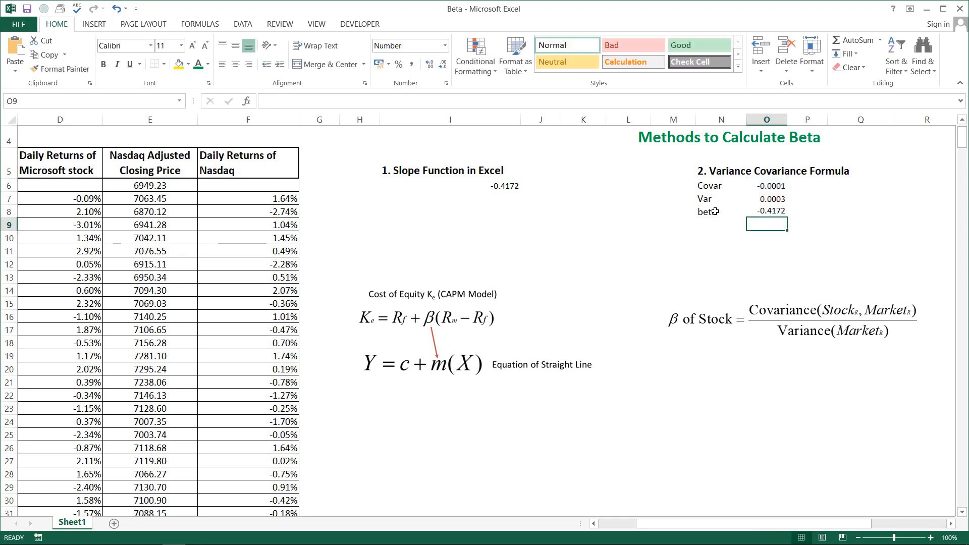
Make sure the Analysis ToolPak is enabled among the Excel add-ins for the Regression method
click(950, 525)
click(950, 524)
click(949, 525)
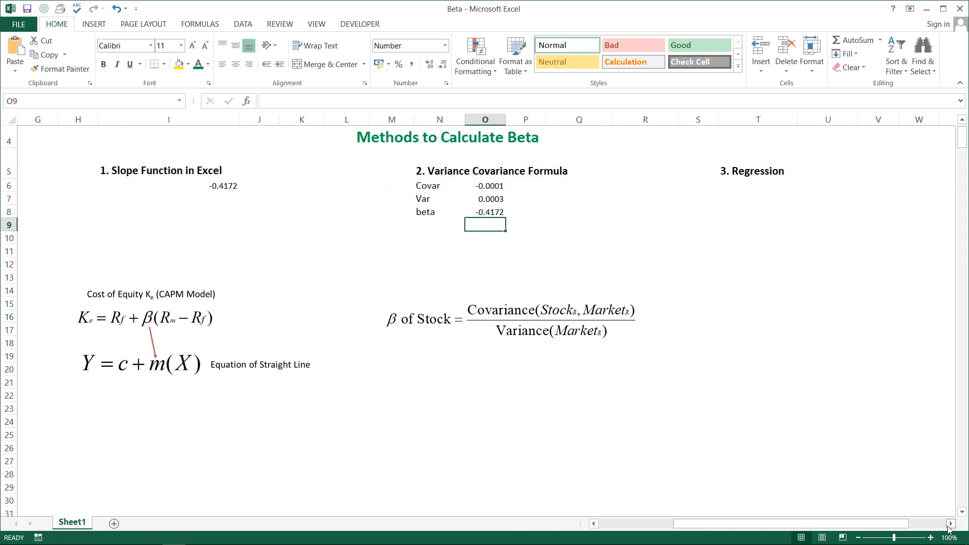
click(768, 170)
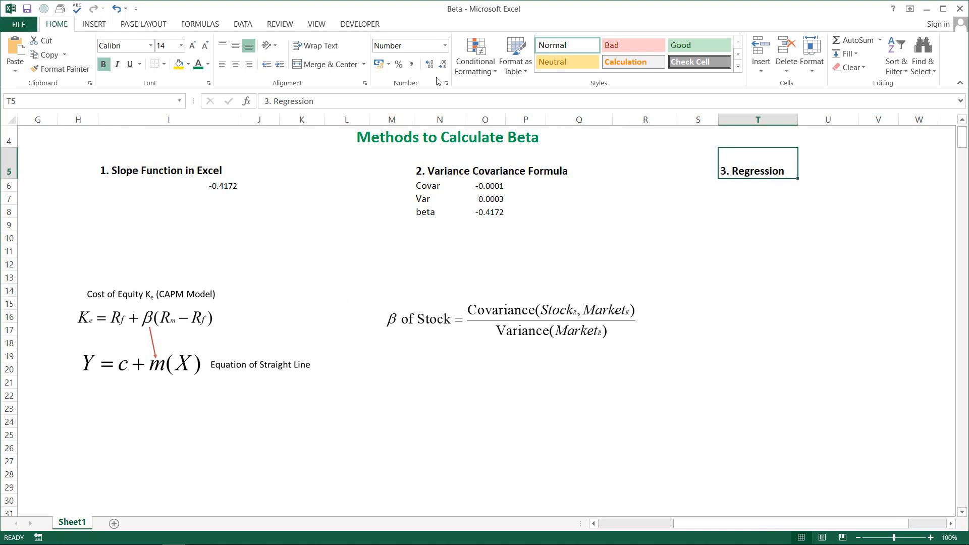
click(242, 25)
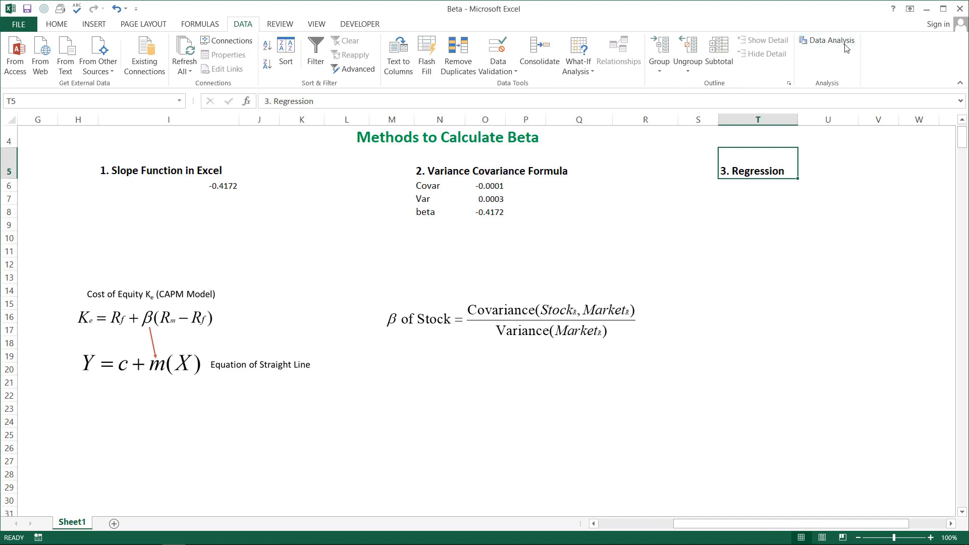
click(19, 25)
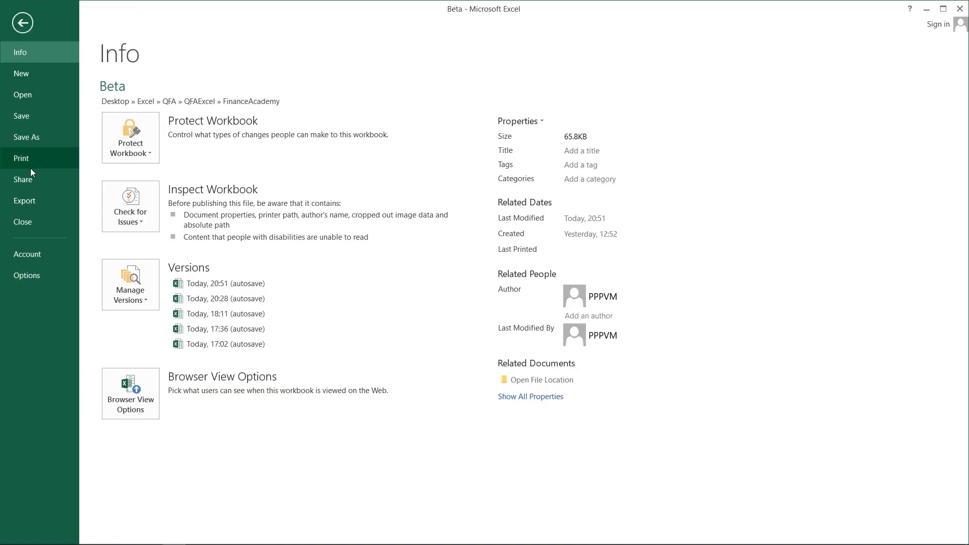
click(26, 276)
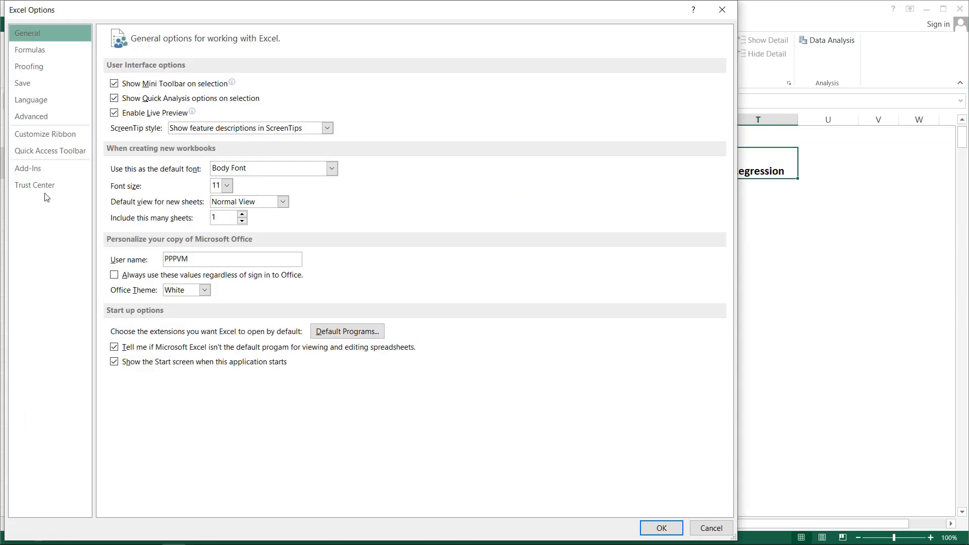
click(33, 173)
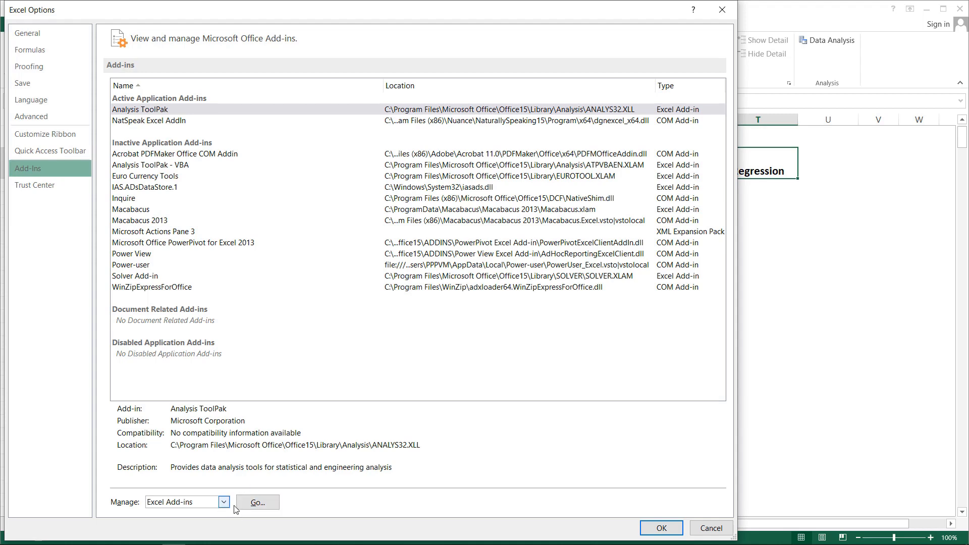
click(258, 503)
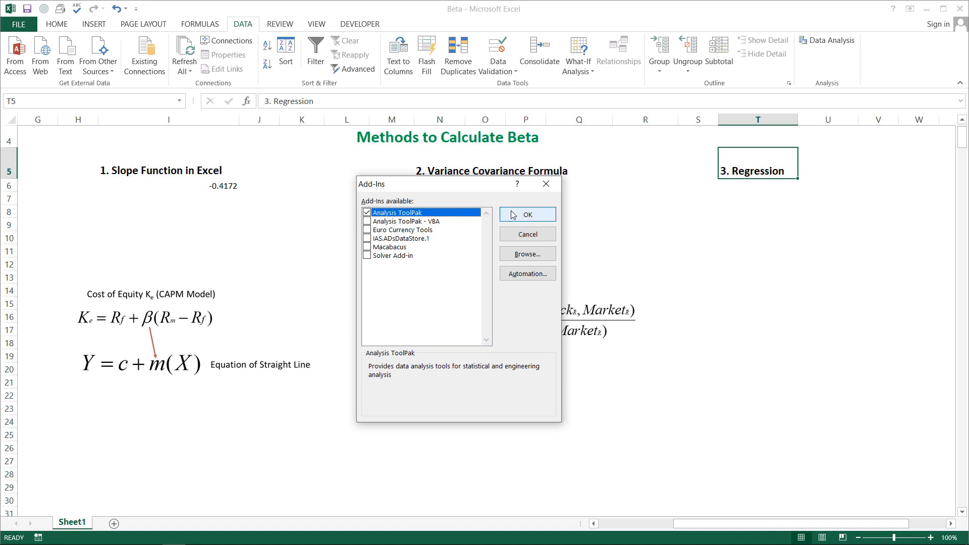
click(528, 214)
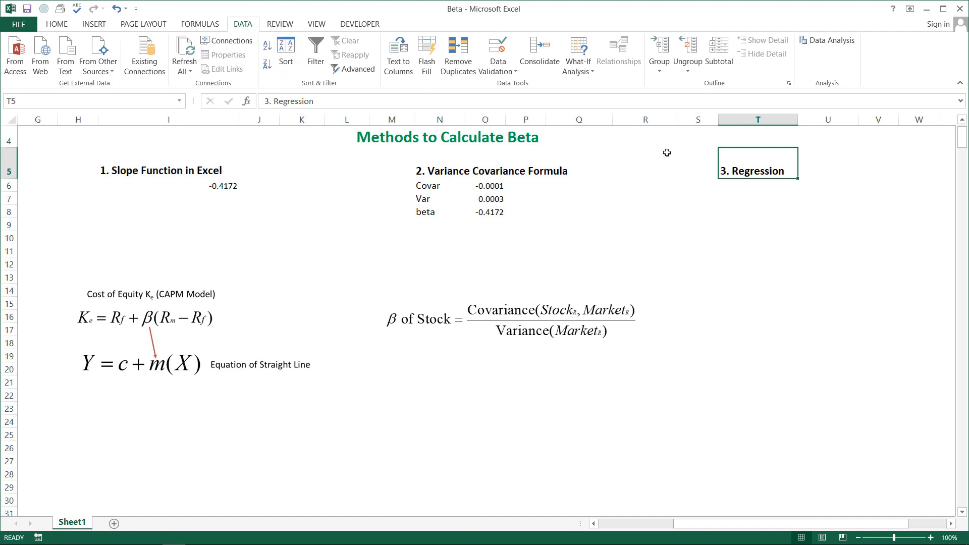
Start a Regression data analysis with the Microsoft daily returns D7:D509 as the Y range
click(833, 43)
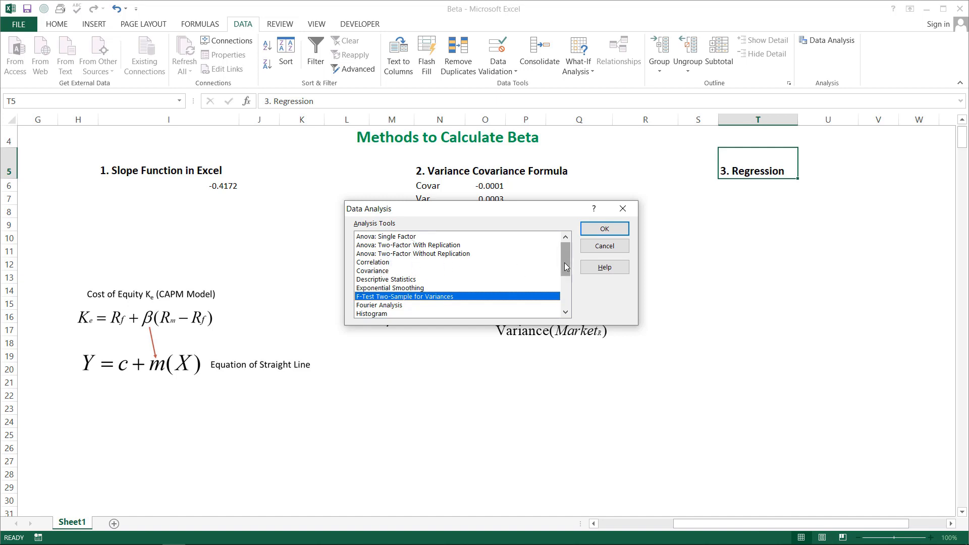
drag(566, 267, 567, 290)
double_click(424, 296)
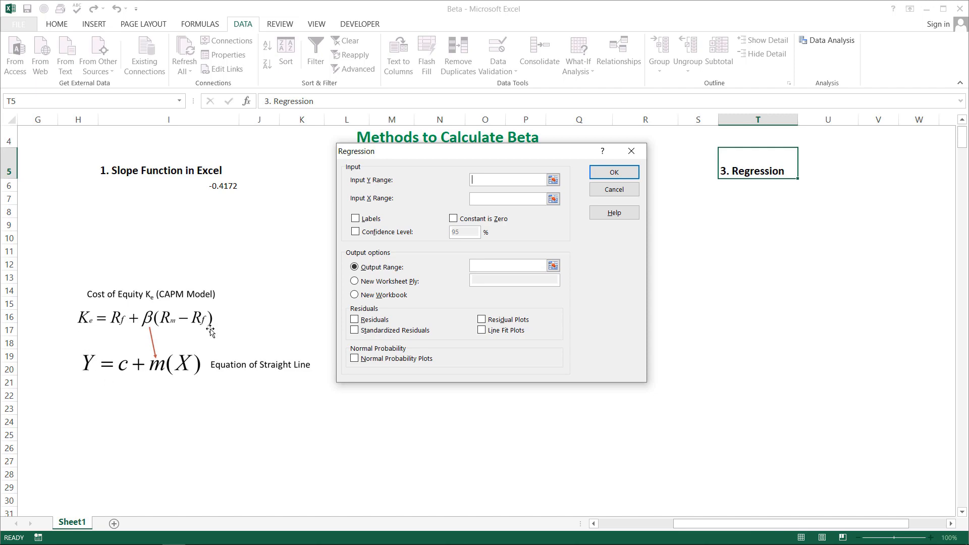
click(106, 209)
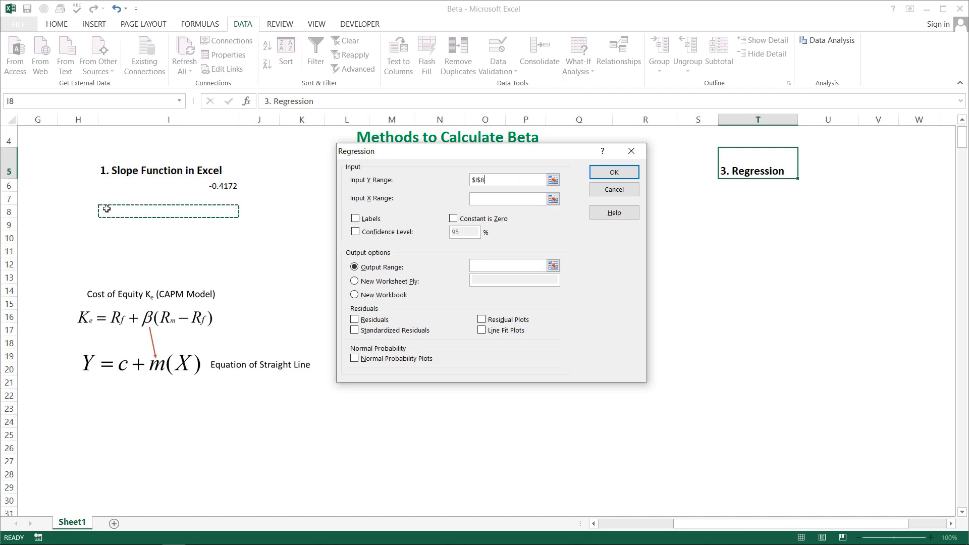
key(Left)
key(Left)
key(Left)
key(Left)
key(Left)
key(Left)
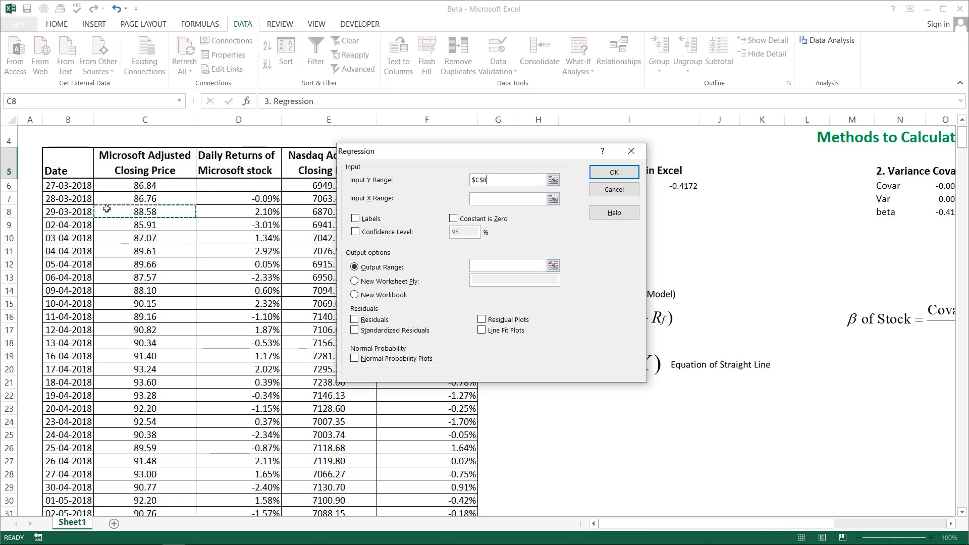
key(Right)
key(Up)
key(ctrl+shift+Down)
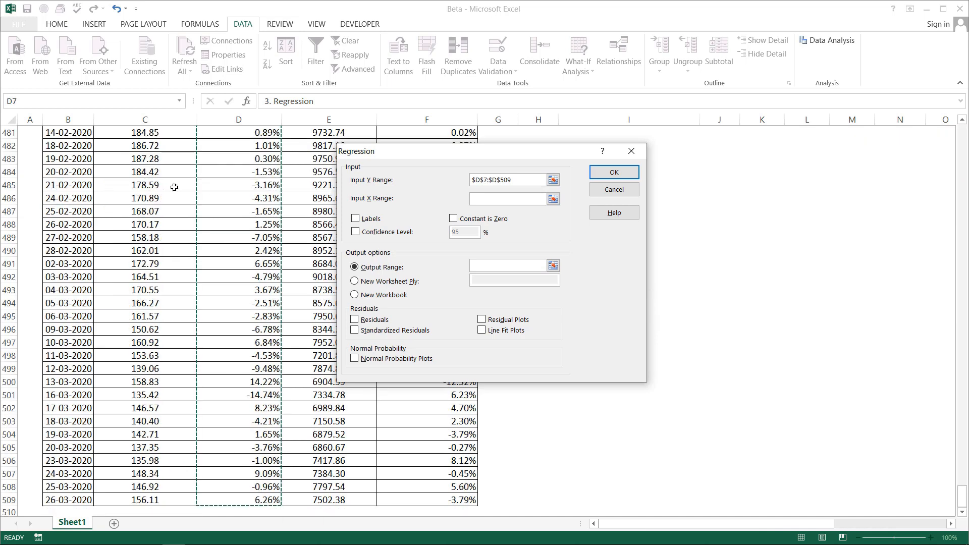
Set the regression's X range to the Nasdaq daily returns F7:F509
click(486, 200)
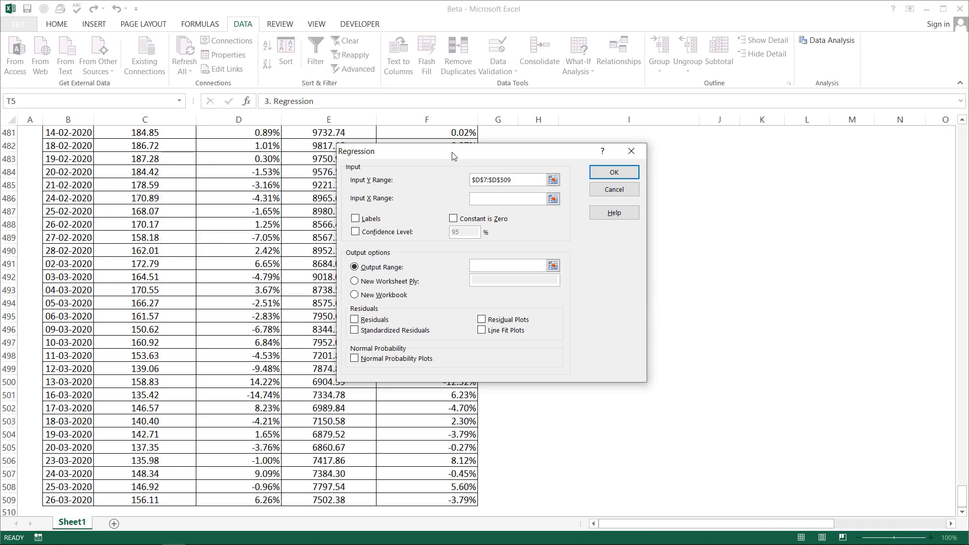
drag(453, 156, 612, 169)
click(455, 172)
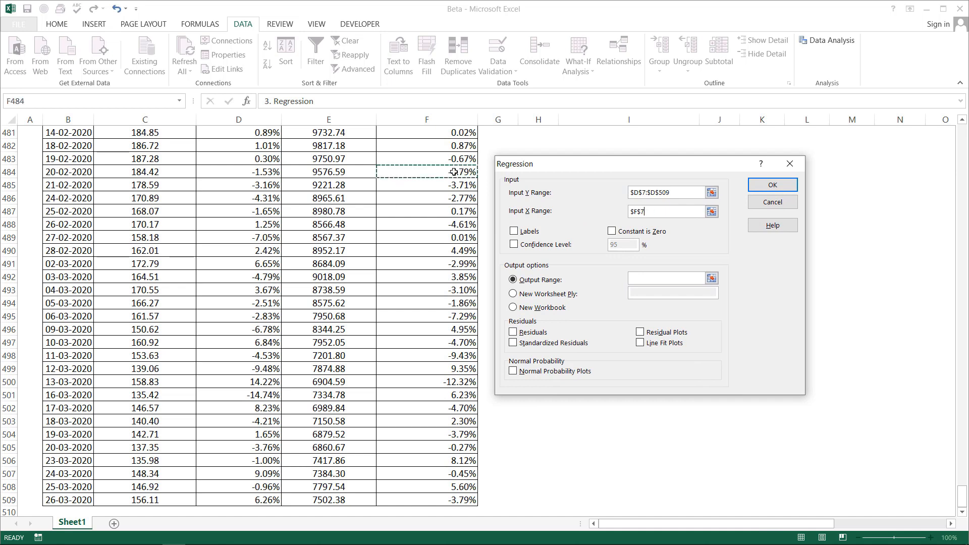
key(Up)
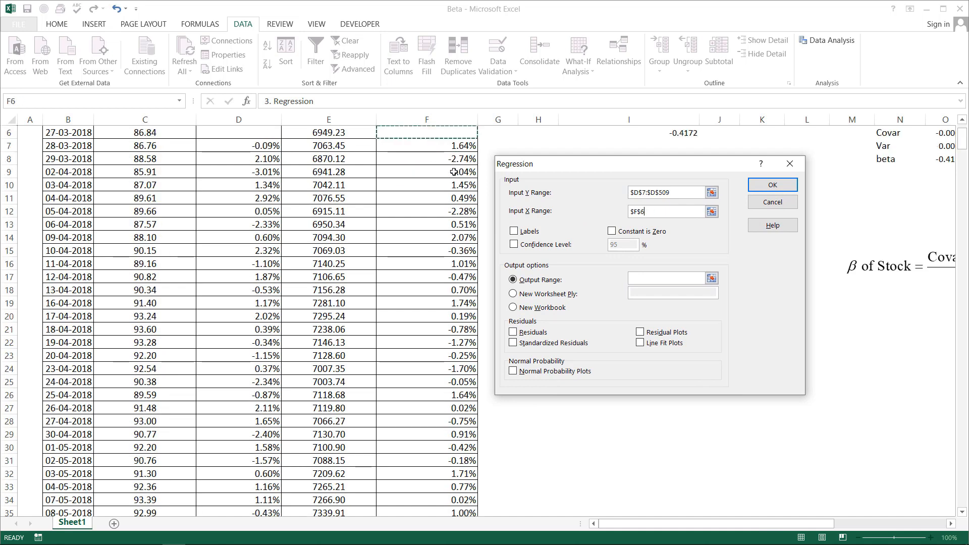
key(Up)
key(Down)
key(Down)
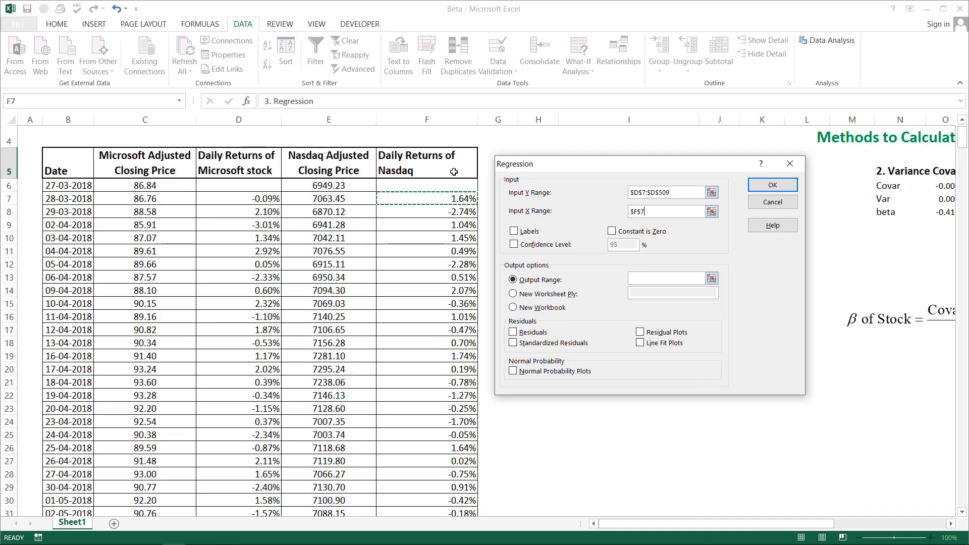
key(ctrl+shift+Down)
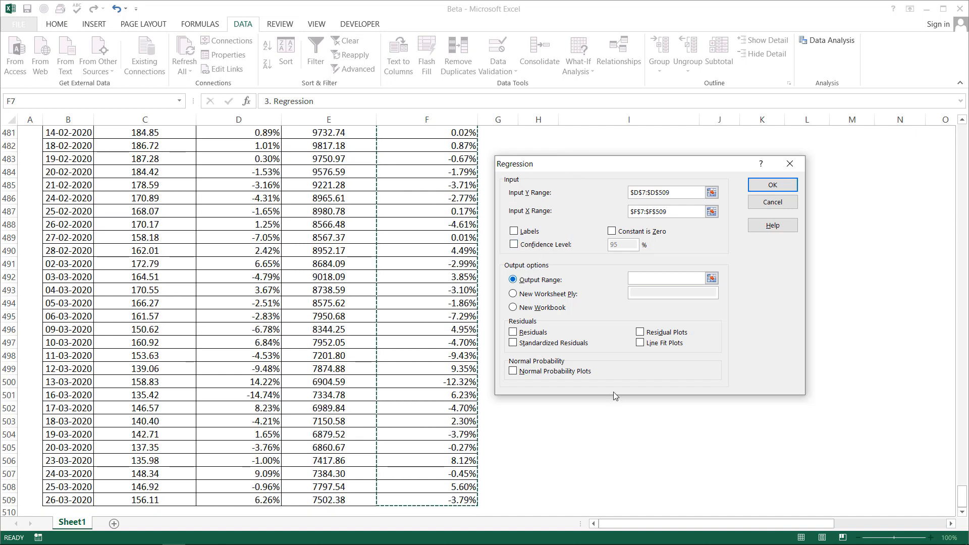
Set the regression's output range to T6, below the "3. Regression" heading, and run the analysis
drag(682, 524, 780, 527)
drag(962, 496, 962, 492)
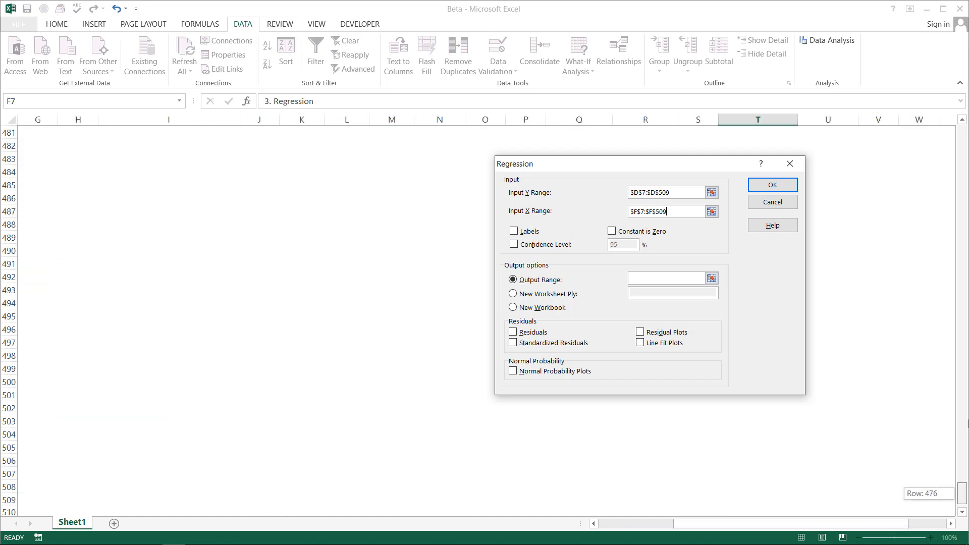
drag(967, 424, 966, 106)
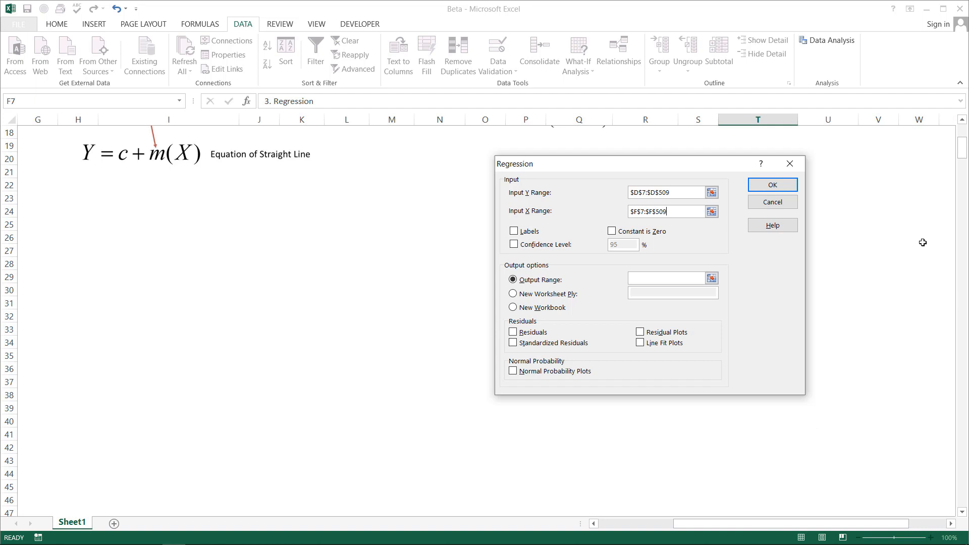
drag(963, 147, 963, 132)
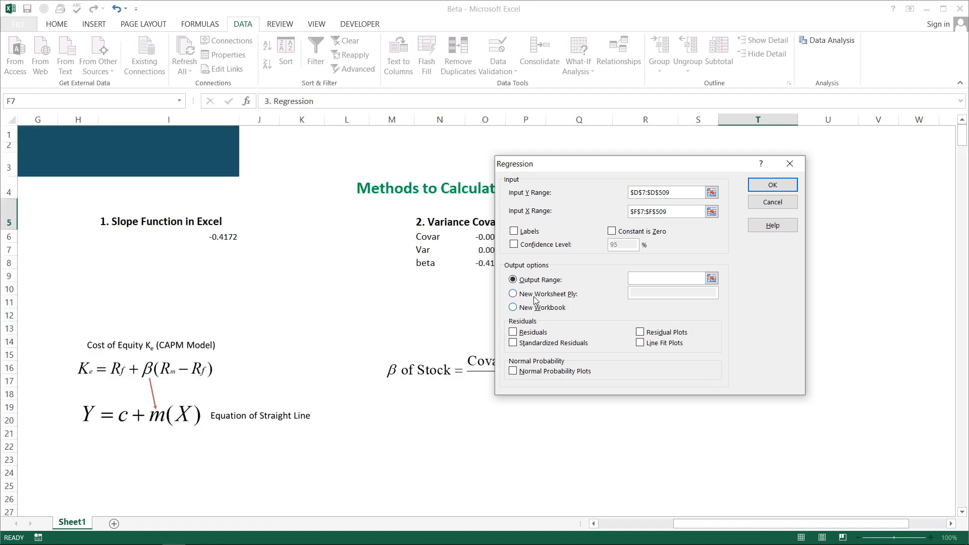
click(637, 281)
drag(670, 168, 495, 202)
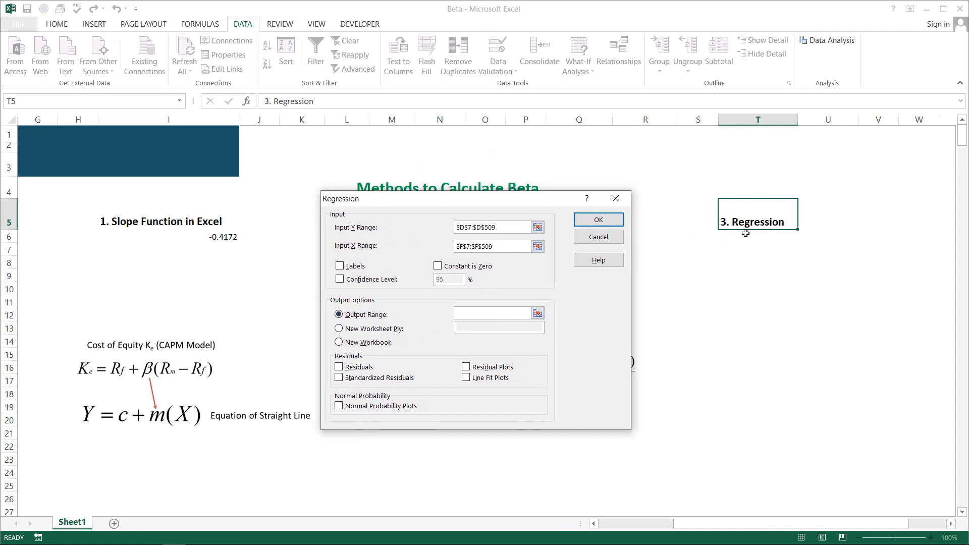
click(732, 242)
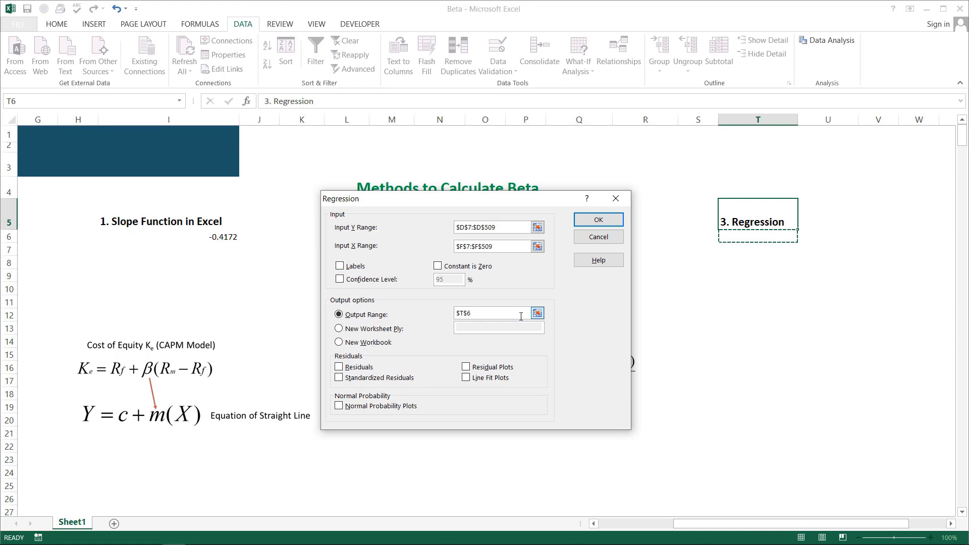
click(585, 225)
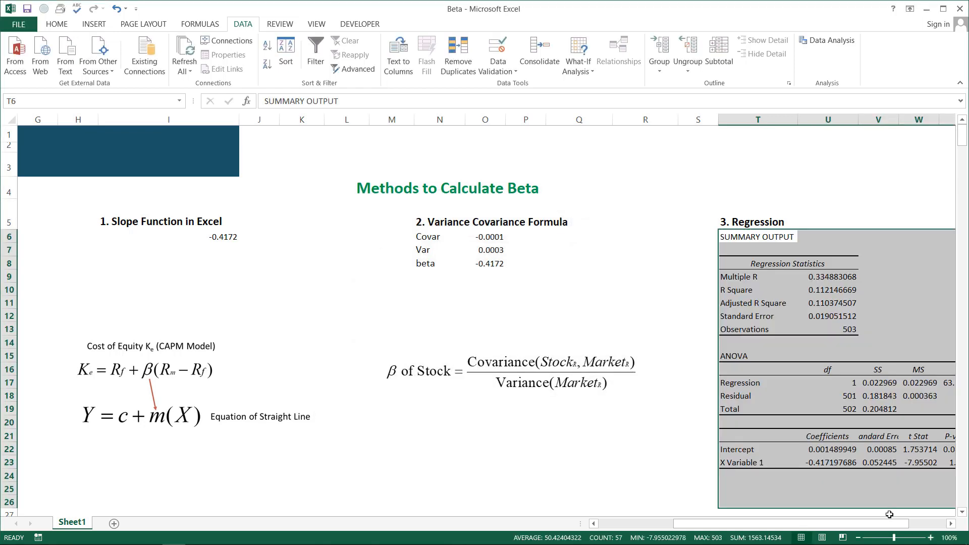
Move the picture with the CAPM and straight-line equations below the beta formula in the Variance Covariance section
drag(884, 524, 921, 523)
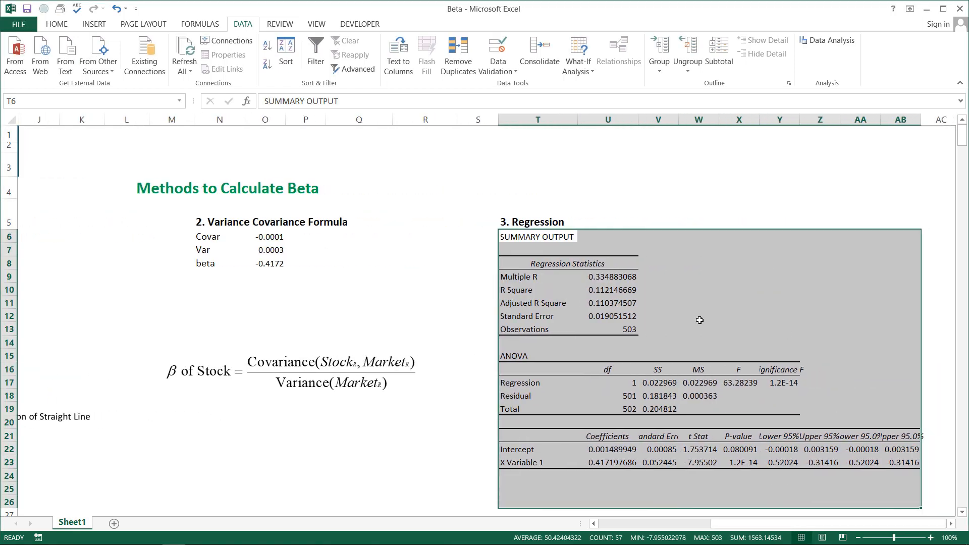
click(453, 404)
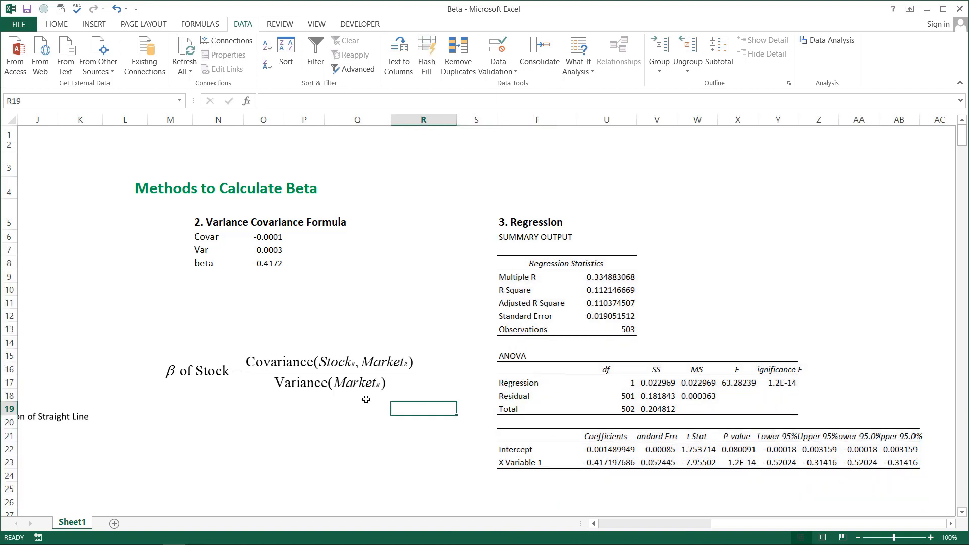
key(Left)
key(Left)
key(Left)
key(Left)
key(Left)
key(Left)
key(Left)
key(Left)
key(Left)
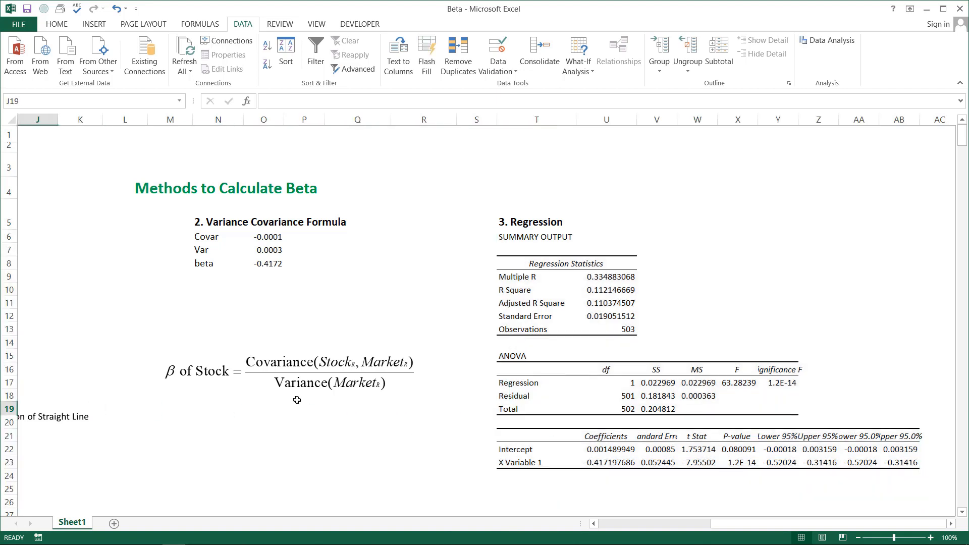
click(133, 347)
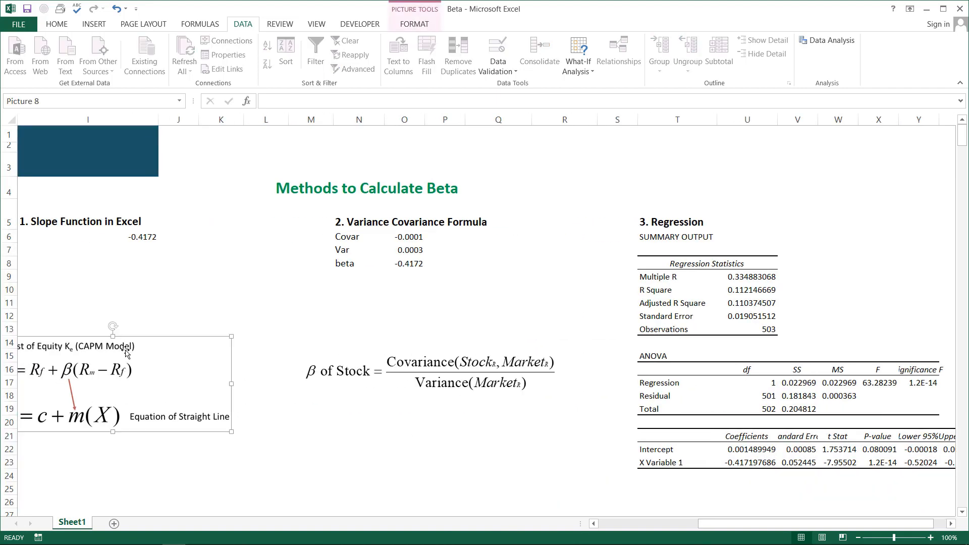
drag(134, 346, 442, 423)
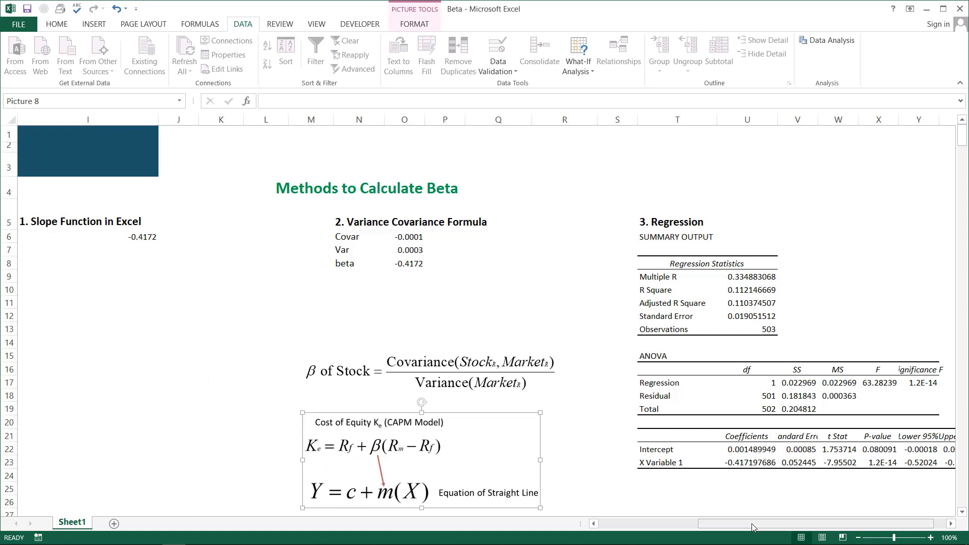
Reduce the decimal places shown for the X Variable 1 coefficient in U23 of the regression output
drag(753, 524, 762, 525)
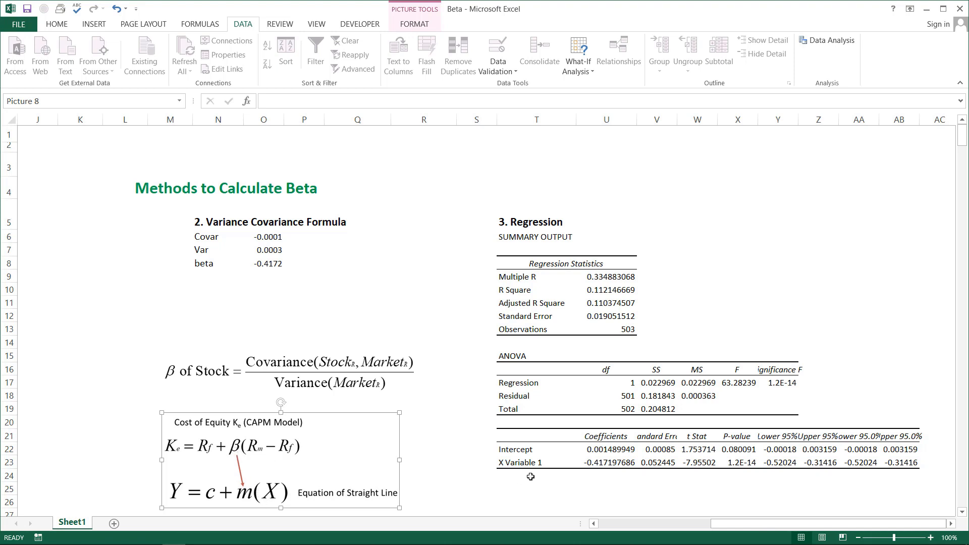
click(520, 462)
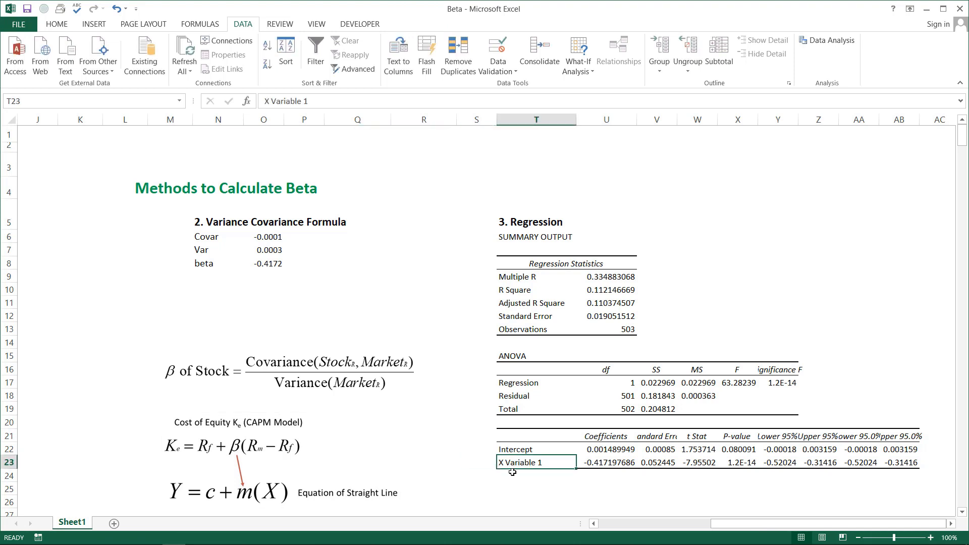
click(593, 437)
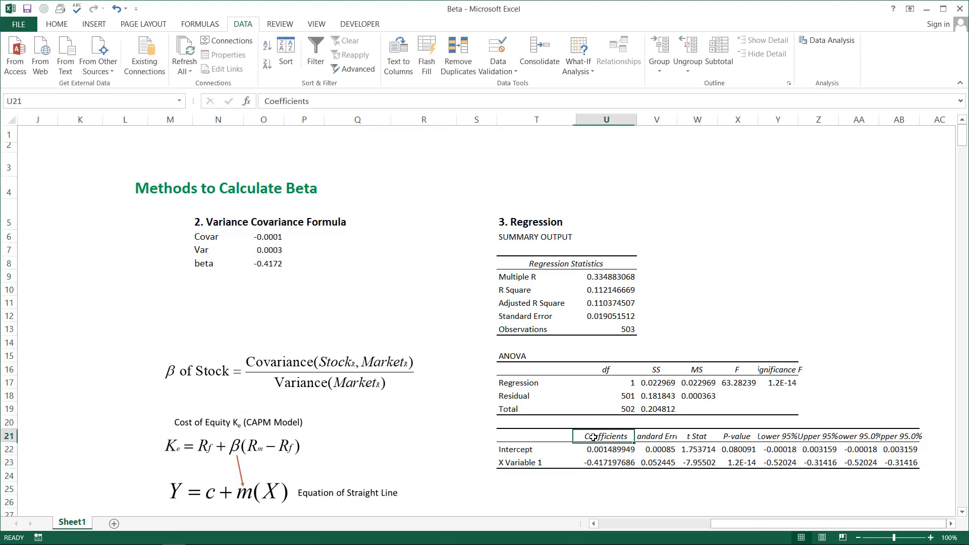
click(600, 464)
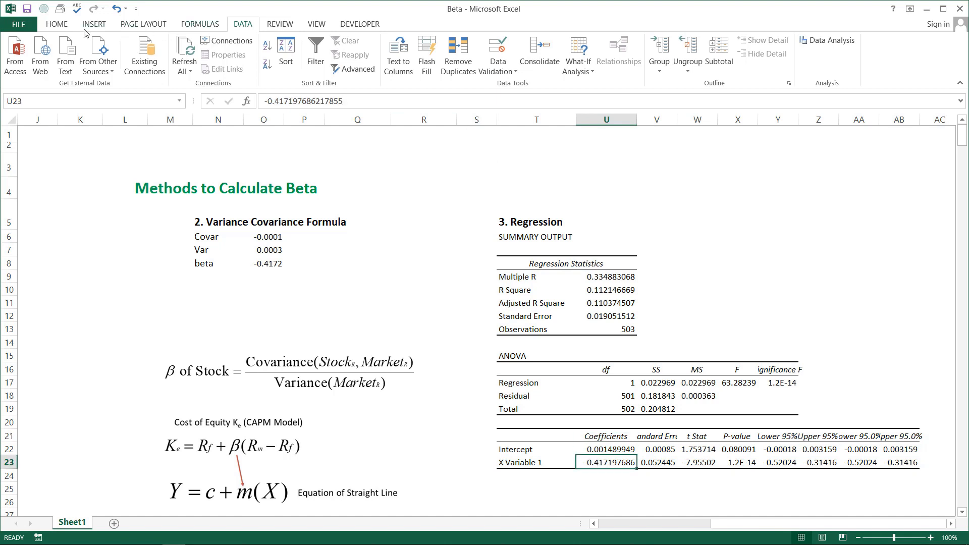
click(57, 24)
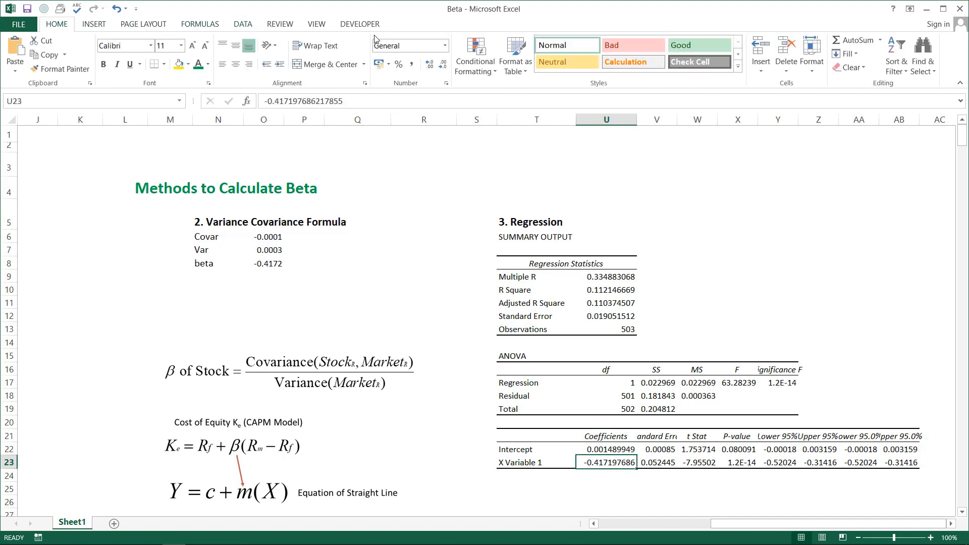
click(440, 70)
click(440, 72)
click(441, 71)
click(440, 72)
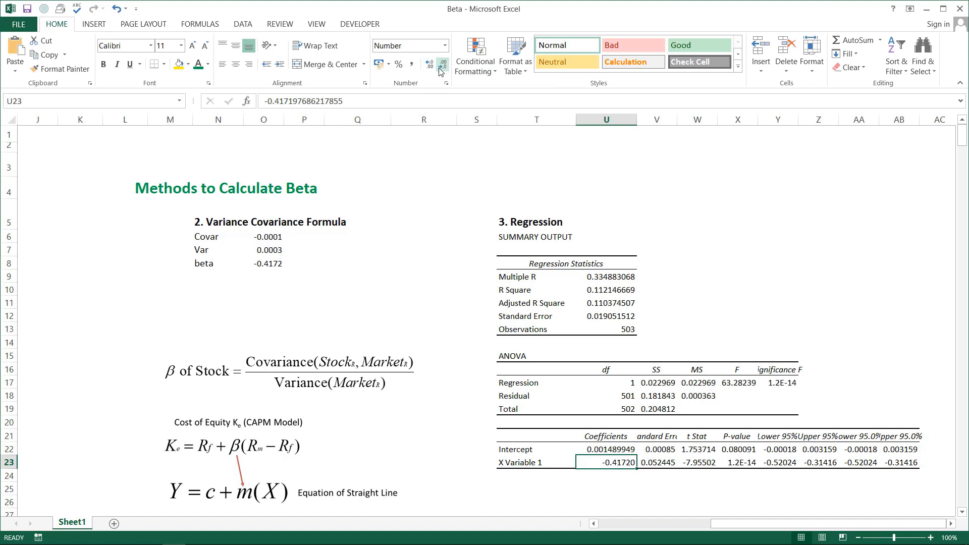
click(441, 72)
click(608, 525)
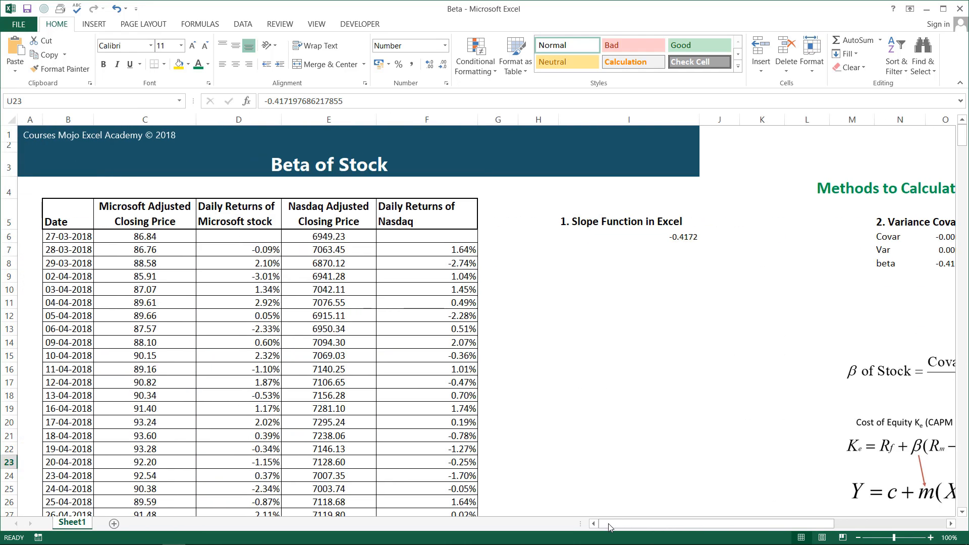